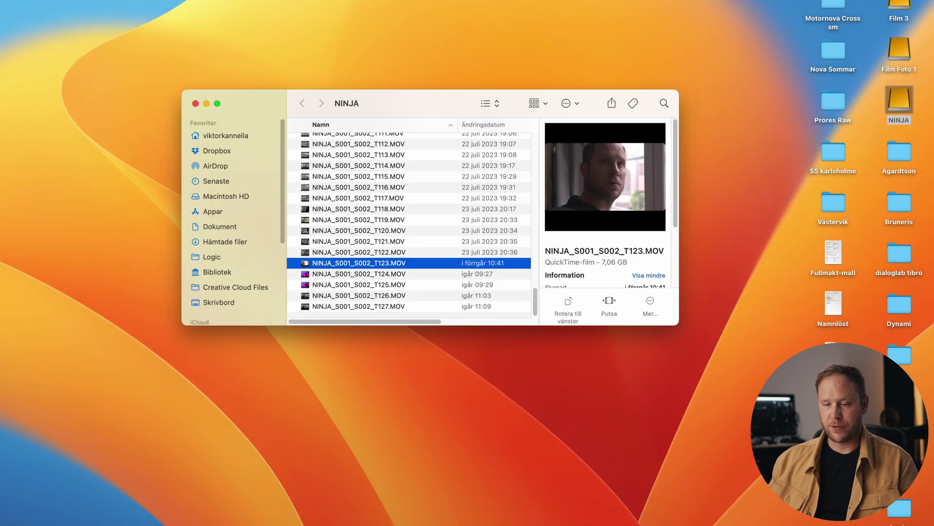
- Glance at the reference shot in the browser, then page across the Launchpad app grid
{"action": "key", "text": "super+Tab"}
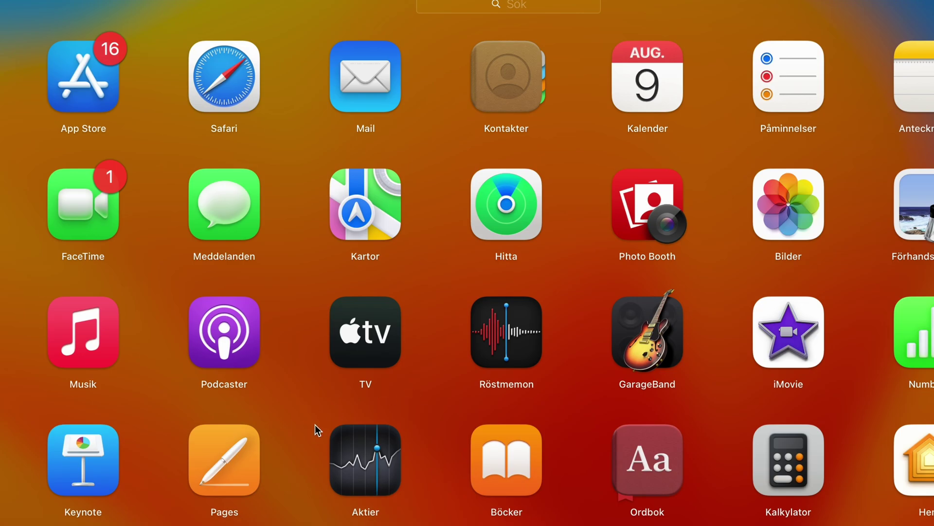
{"action": "scroll", "coordinate": [317, 424], "scroll_direction": "right", "scroll_amount": 1}
- Launch RawConvertor, place its window over Finder, and set quality to 5:1 compression
{"action": "left_click", "coordinate": [86, 457]}
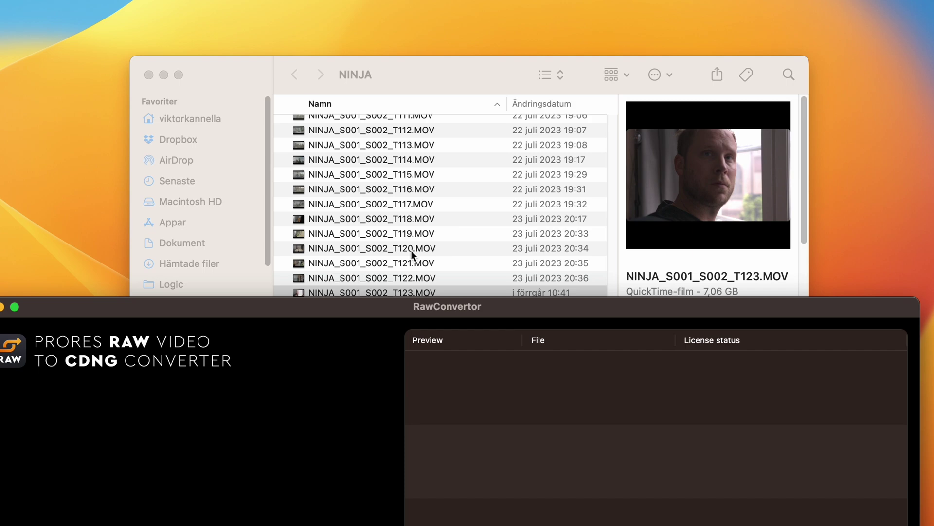
{"action": "left_click_drag", "start_coordinate": [334, 306], "coordinate": [336, 29]}
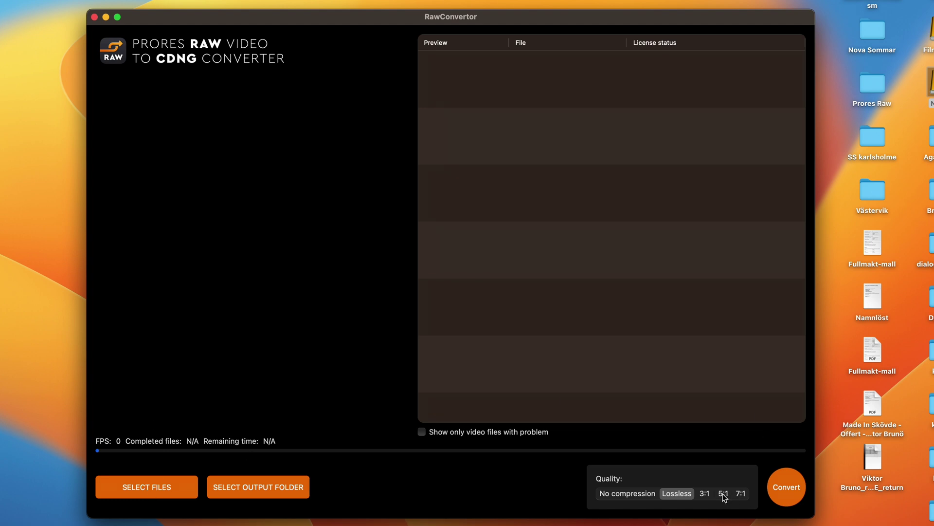
{"action": "left_click", "coordinate": [723, 494]}
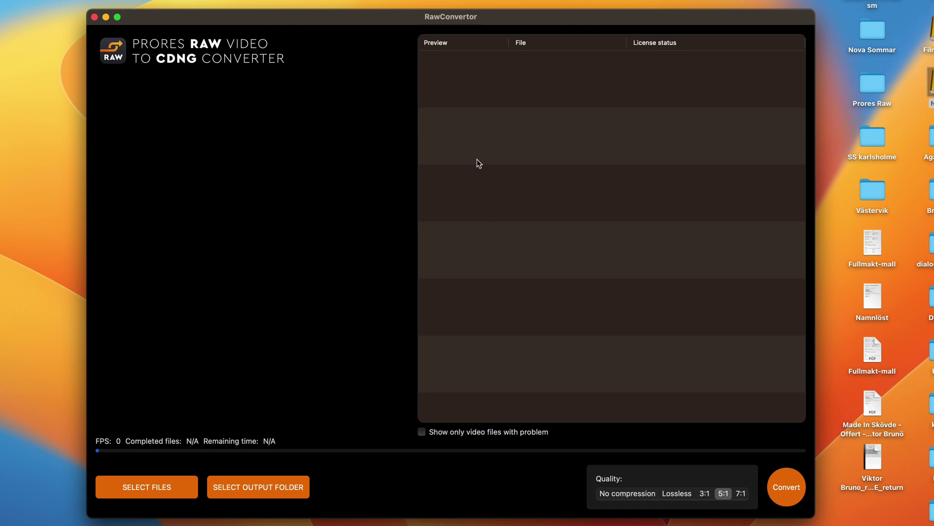
- Convert NINJA_S001_S002_T123.MOV from the NINJA drive to CinemaDNG in the Desktop Prores Raw folder
{"action": "left_click", "coordinate": [154, 491]}
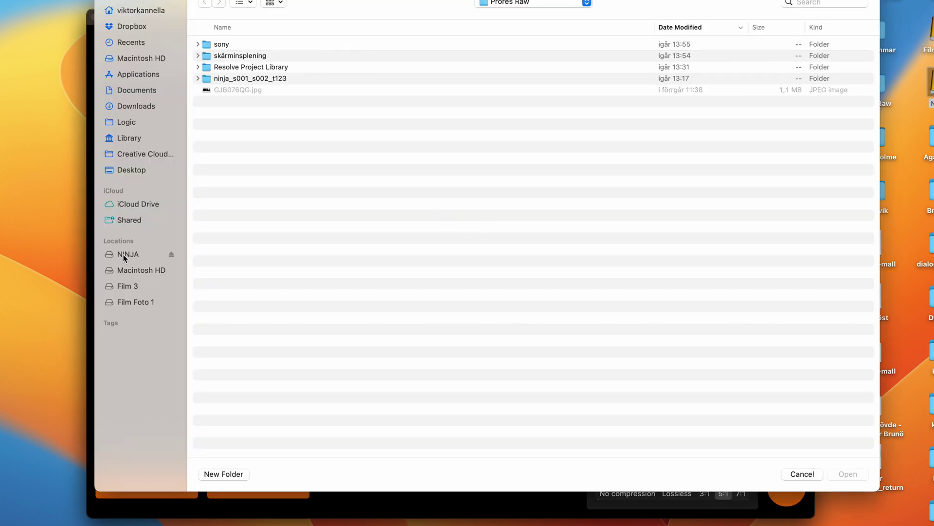
{"action": "left_click", "coordinate": [128, 255]}
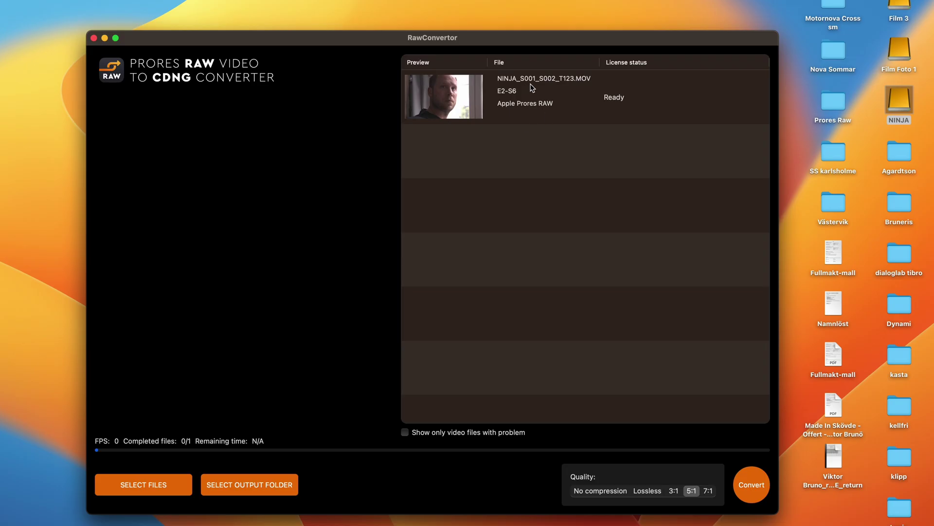
{"action": "left_click", "coordinate": [531, 88]}
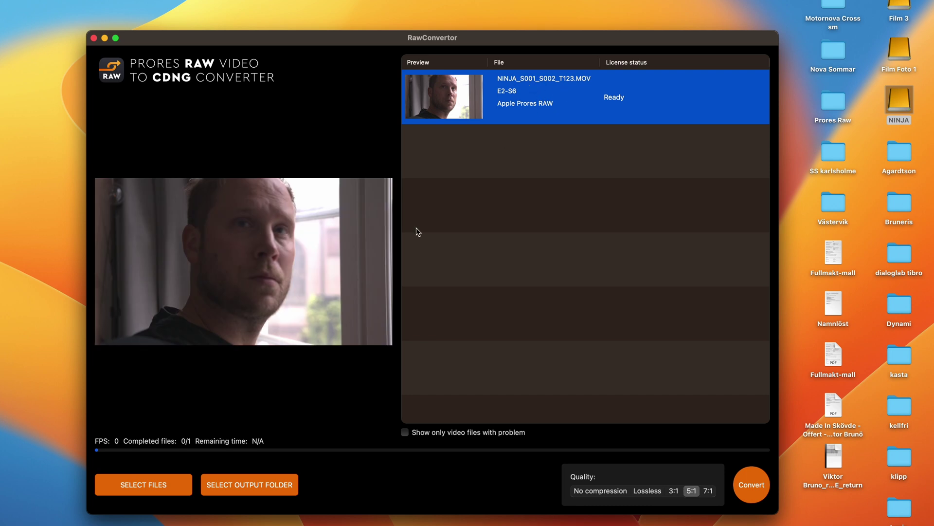
{"action": "left_click", "coordinate": [254, 486]}
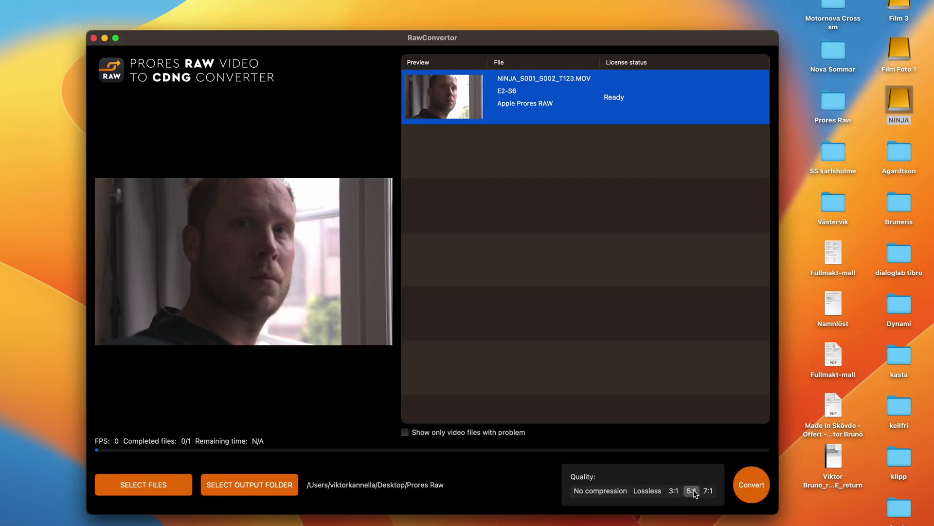
{"action": "left_click", "coordinate": [760, 487]}
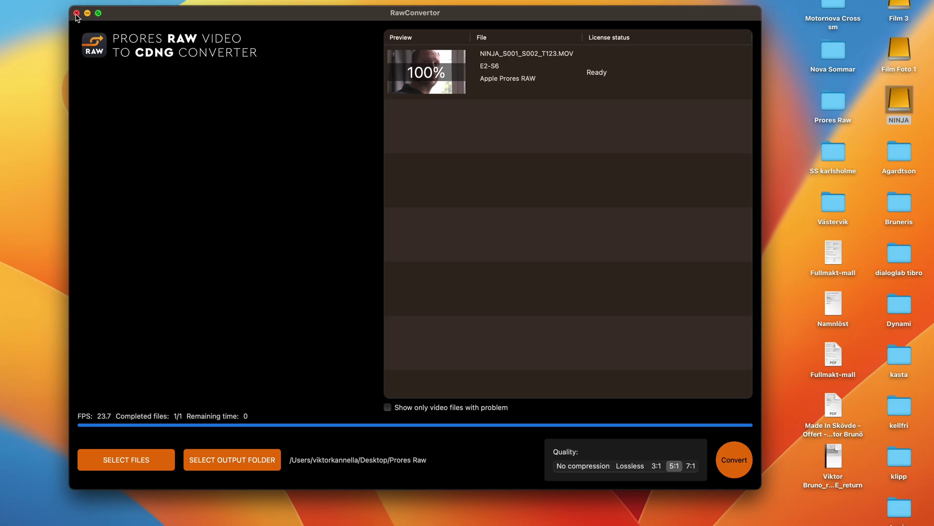
- Quit RawConvertor, close the Finder window, and bring DaVinci Resolve to the front
{"action": "left_click", "coordinate": [76, 13]}
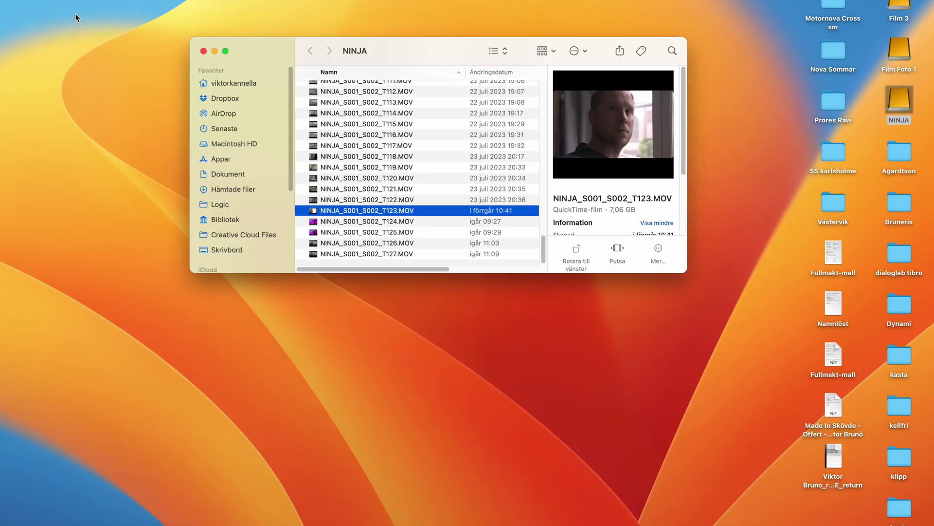
{"action": "left_click", "coordinate": [203, 51]}
{"action": "left_click", "coordinate": [691, 506]}
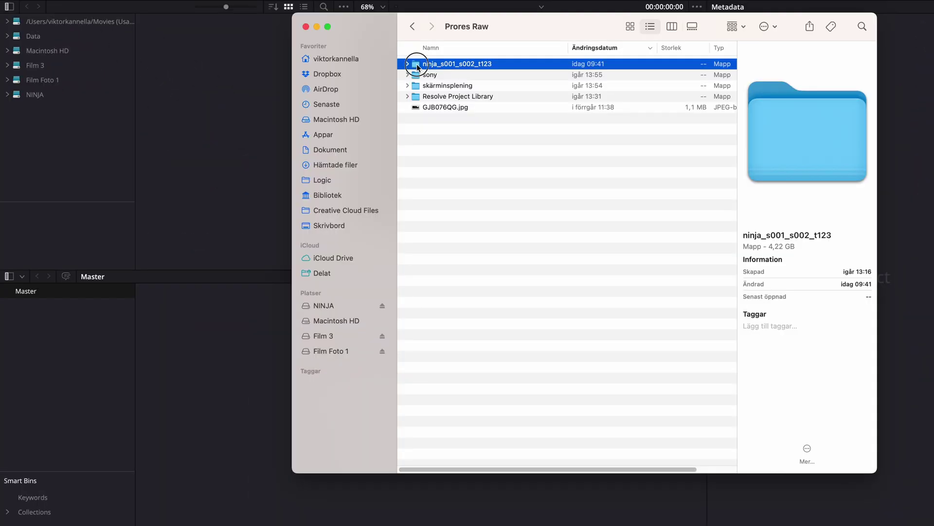
- Import the ninja CinemaDNG folder into the Media Pool, matching frame rate, and scrub the clip
{"action": "left_click_drag", "start_coordinate": [414, 65], "coordinate": [219, 379]}
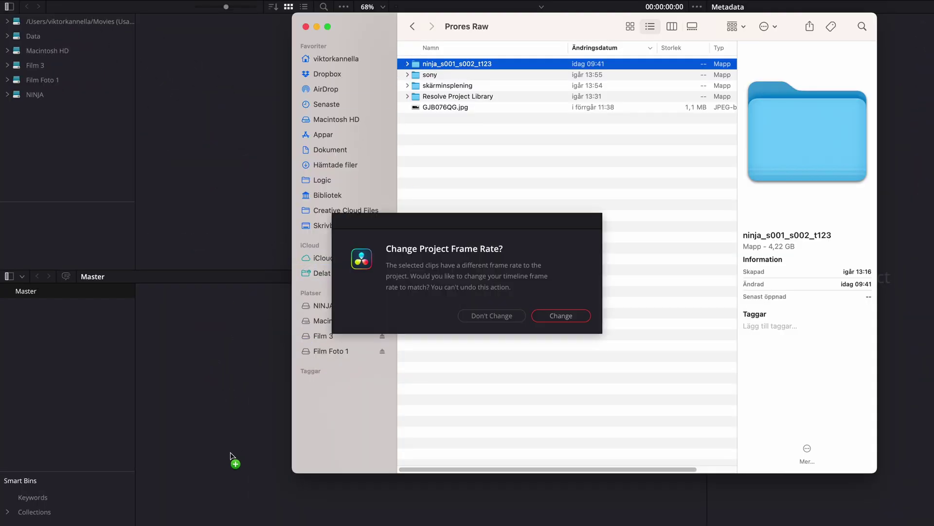
{"action": "left_click", "coordinate": [572, 316]}
{"action": "left_click", "coordinate": [191, 307]}
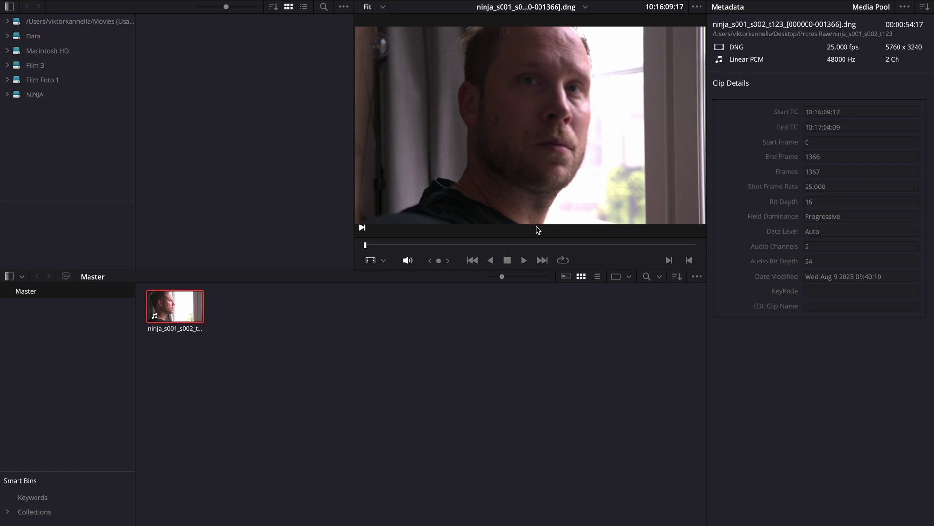
{"action": "left_click_drag", "start_coordinate": [517, 245], "coordinate": [568, 253]}
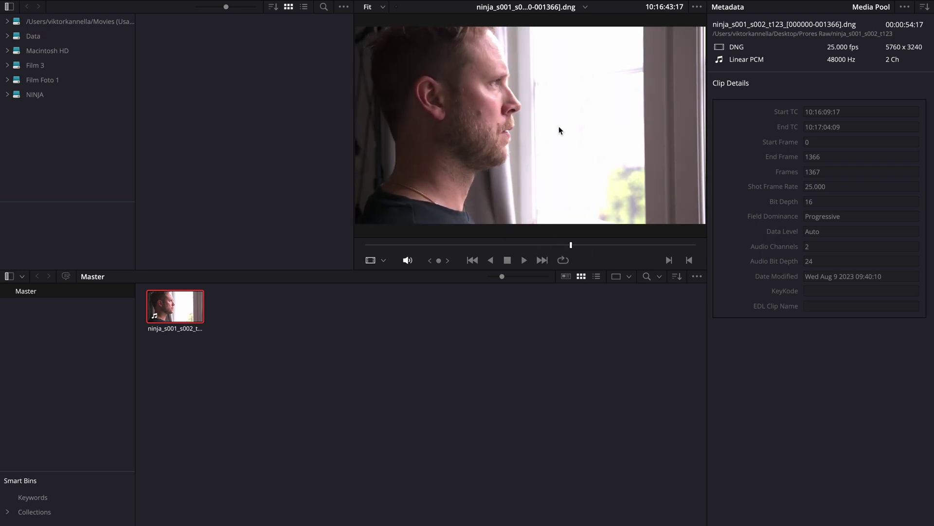
- Decode CinemaDNG by project in Blackmagic Design colour space, Film gamma, with highlight recovery on
{"action": "key", "text": "shift+9"}
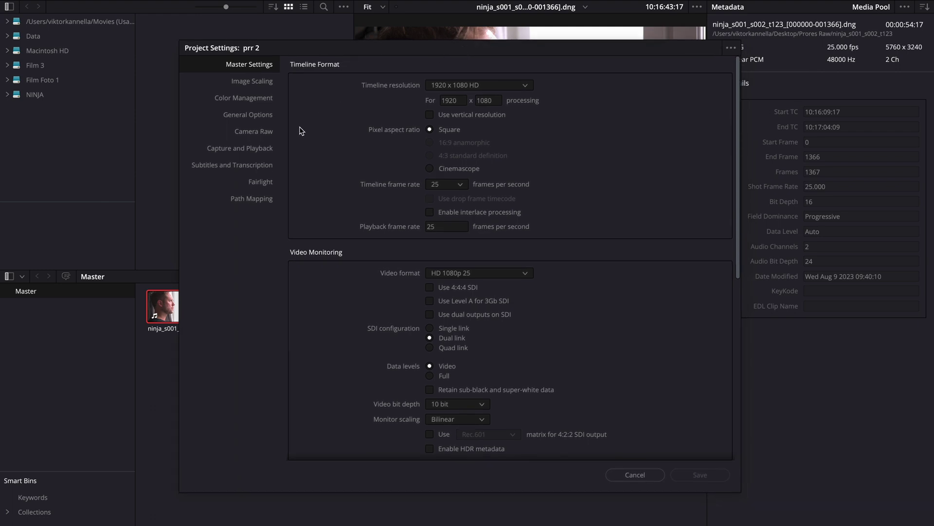
{"action": "left_click", "coordinate": [252, 135]}
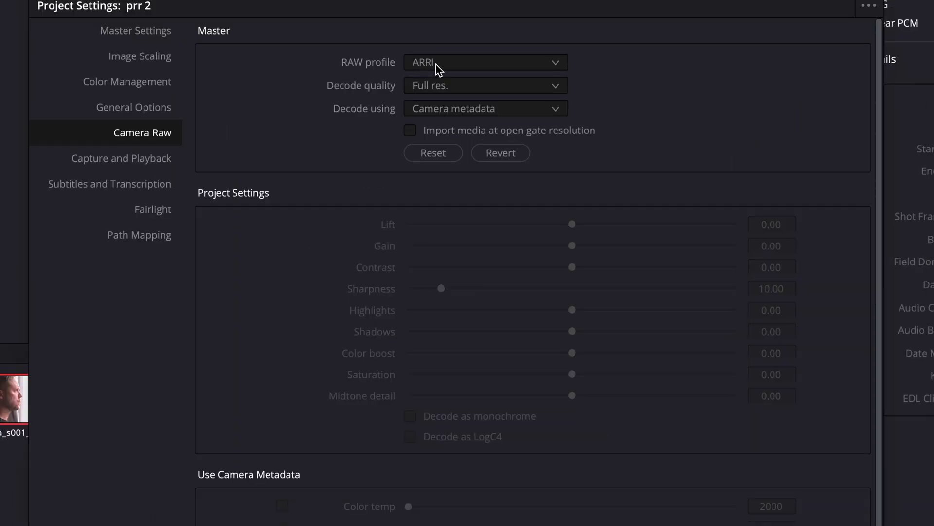
{"action": "left_click", "coordinate": [524, 65]}
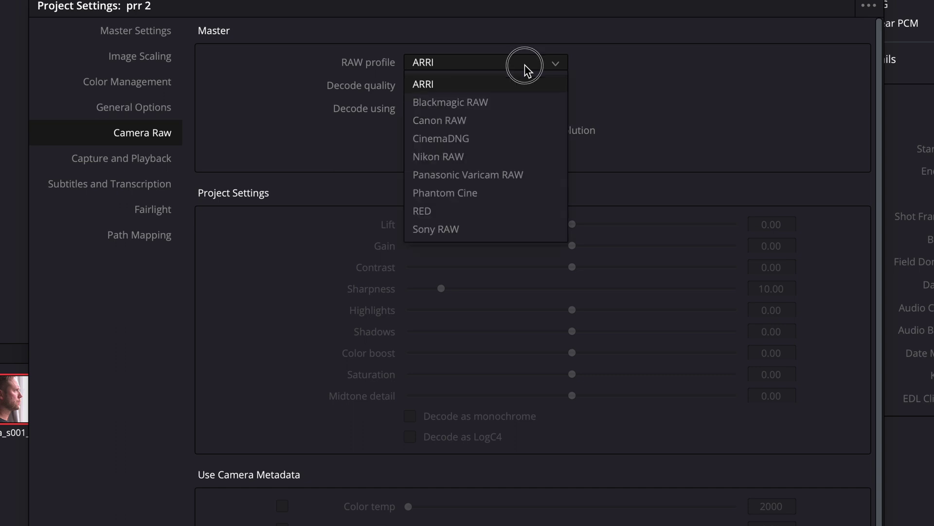
{"action": "left_click", "coordinate": [457, 139]}
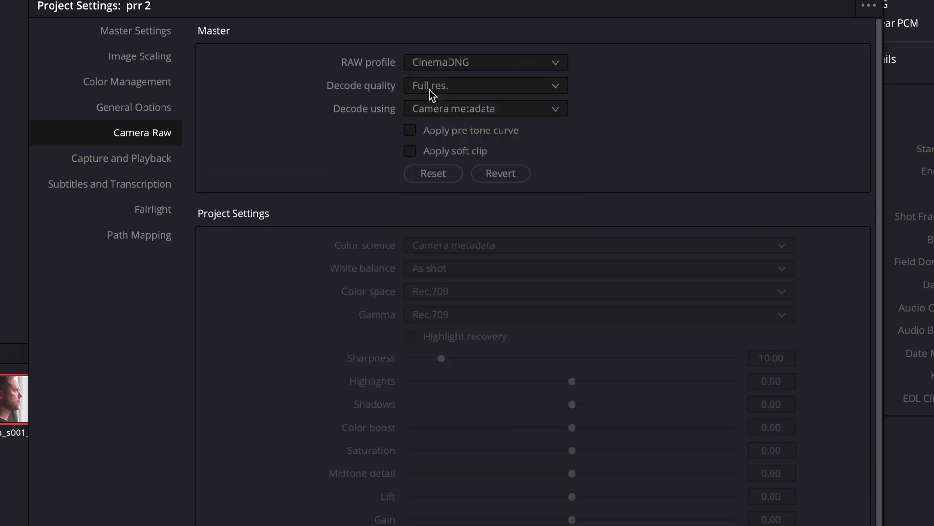
{"action": "left_click", "coordinate": [424, 110]}
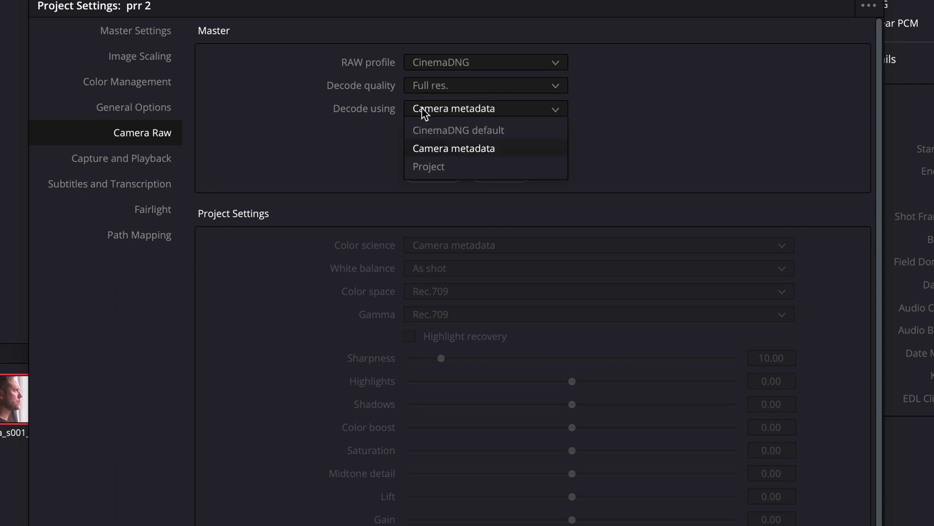
{"action": "left_click", "coordinate": [438, 167]}
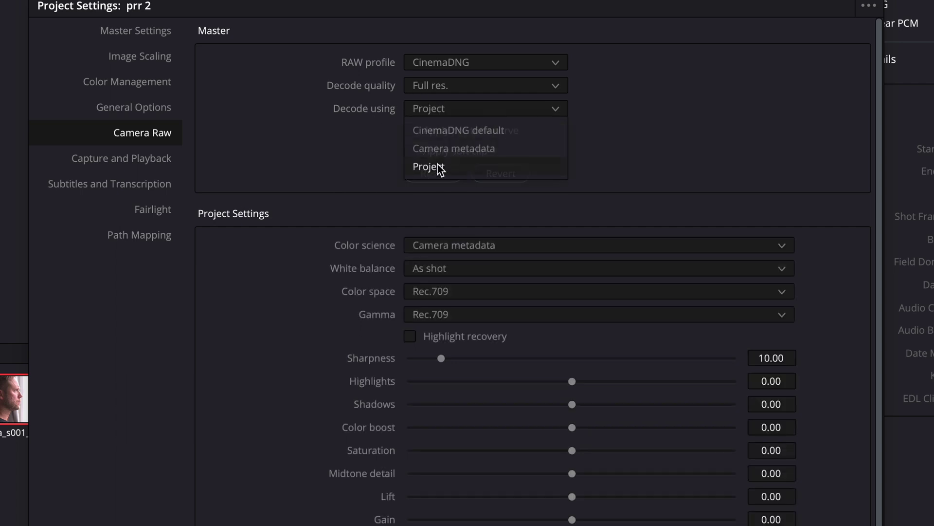
{"action": "left_click", "coordinate": [425, 294]}
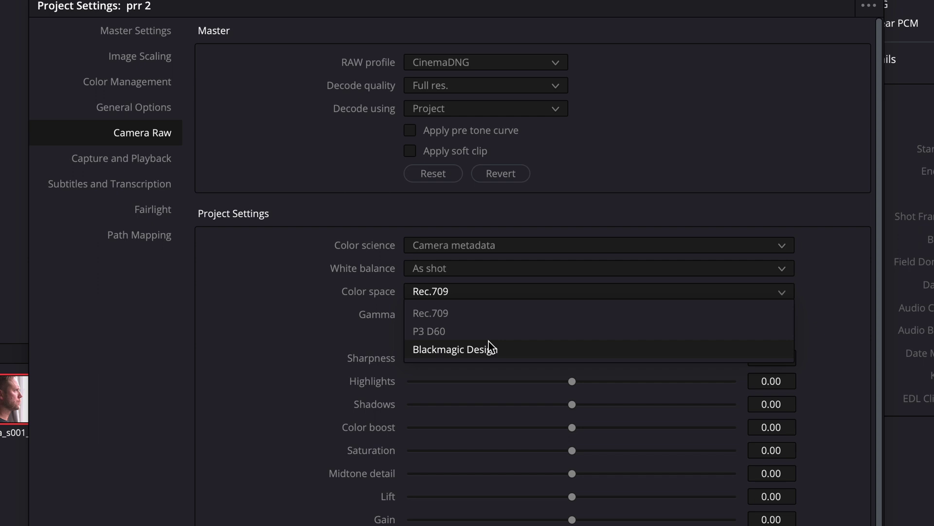
{"action": "left_click", "coordinate": [445, 350]}
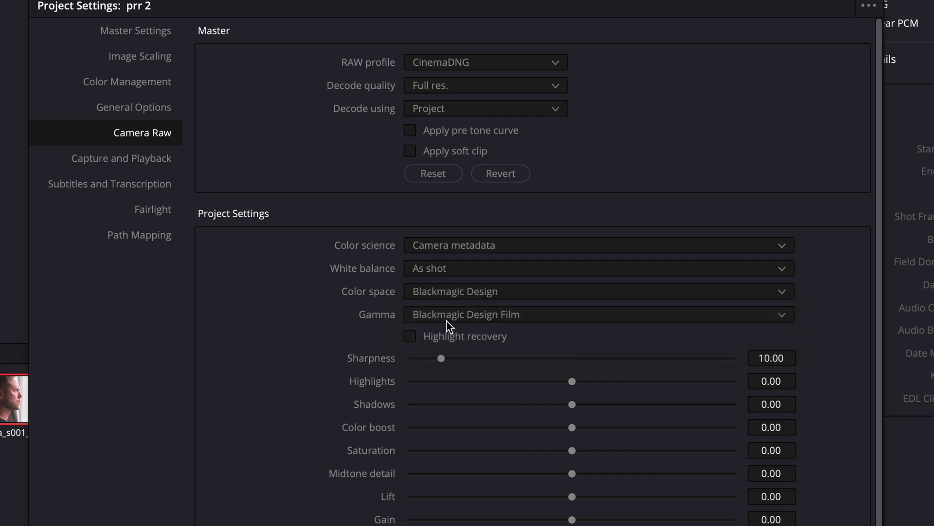
{"action": "left_click", "coordinate": [430, 320]}
{"action": "left_click", "coordinate": [468, 341]}
{"action": "left_click", "coordinate": [412, 337]}
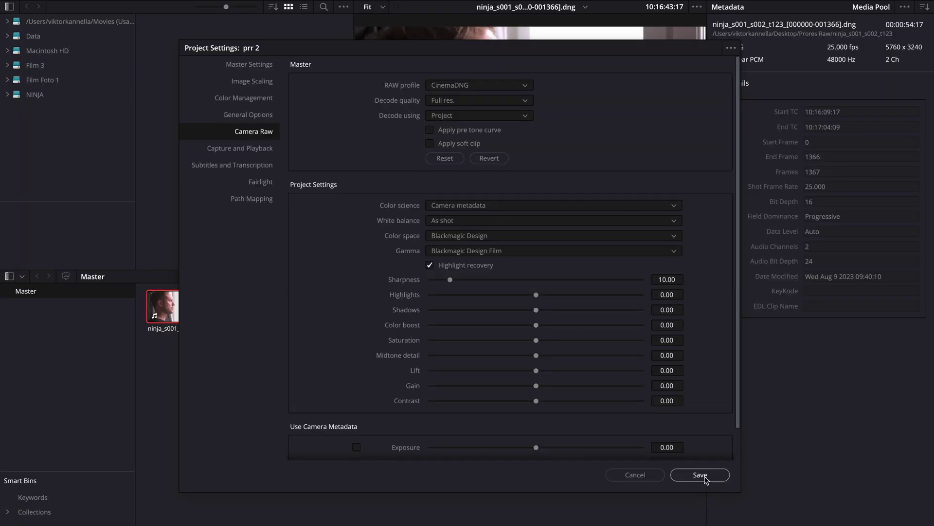
{"action": "left_click", "coordinate": [701, 474]}
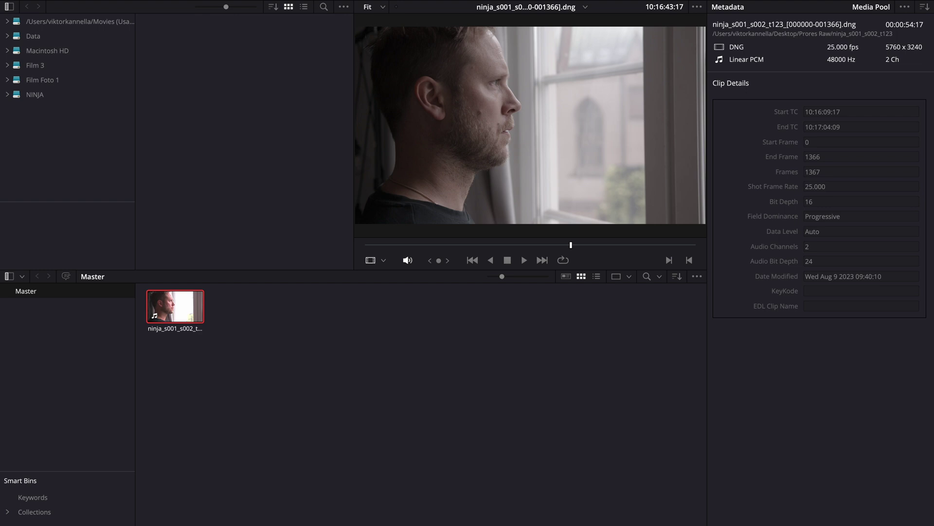
- Create a new timeline, Timeline 1, from the Media Pool on the Edit page
{"action": "key", "text": "shift+4"}
{"action": "right_click", "coordinate": [183, 145]}
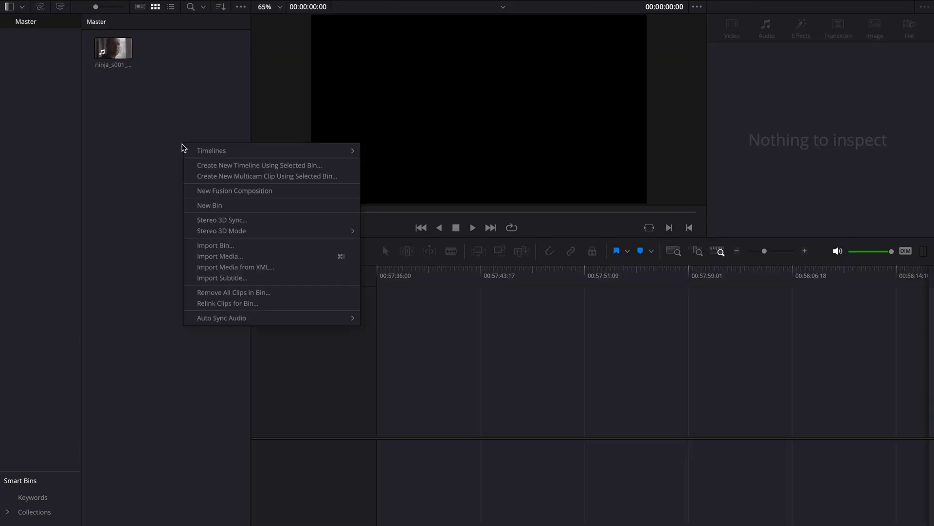
{"action": "mouse_move", "coordinate": [253, 155]}
{"action": "left_click", "coordinate": [414, 155]}
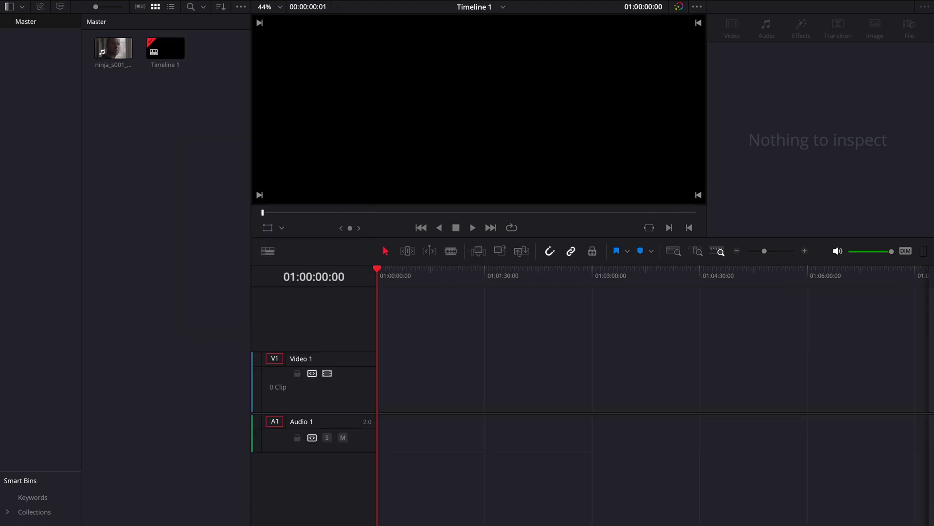
{"action": "key", "text": "shift+2"}
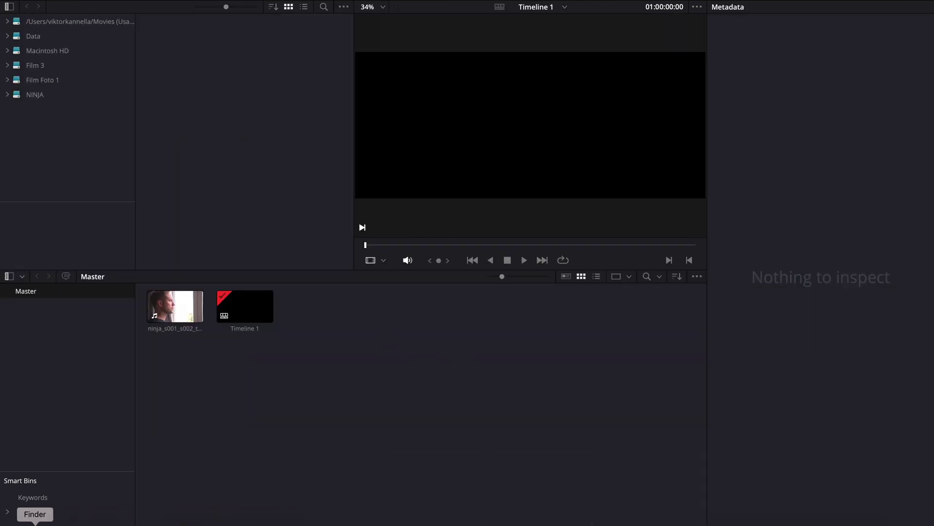
- Import the GJB076QG.jpg reference image from Finder into the Media Pool
{"action": "left_click", "coordinate": [35, 522]}
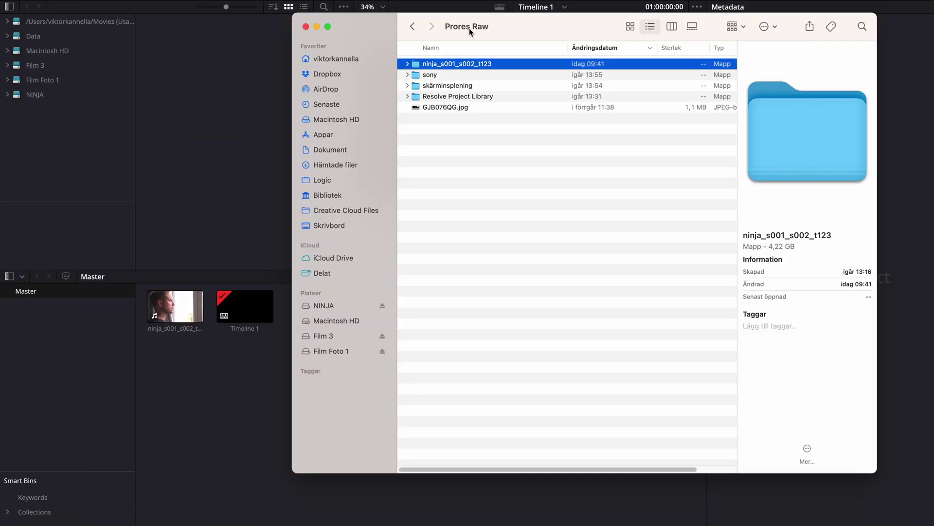
{"action": "left_click", "coordinate": [457, 107]}
{"action": "key", "text": "space"}
{"action": "key", "text": "space"}
{"action": "left_click_drag", "start_coordinate": [440, 110], "coordinate": [198, 417]}
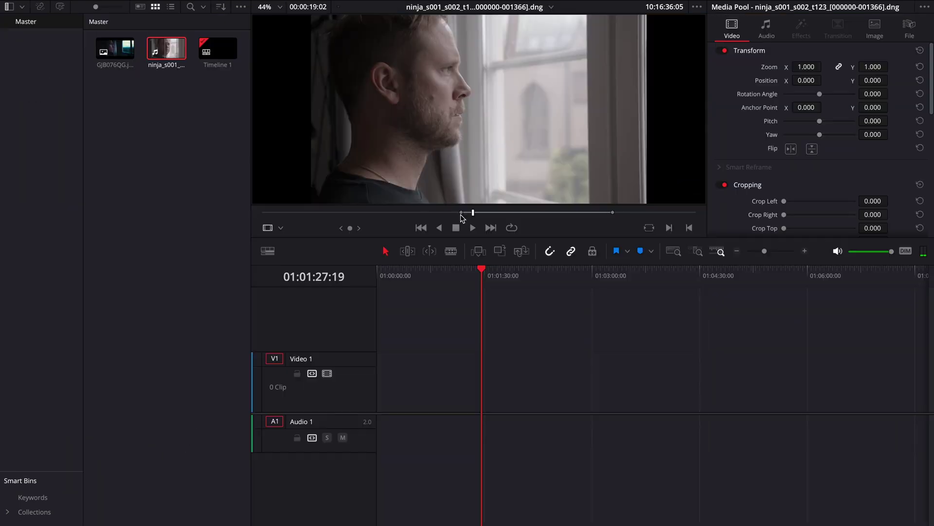
- Scrub the source clip and move its out point later
{"action": "left_click", "coordinate": [449, 216]}
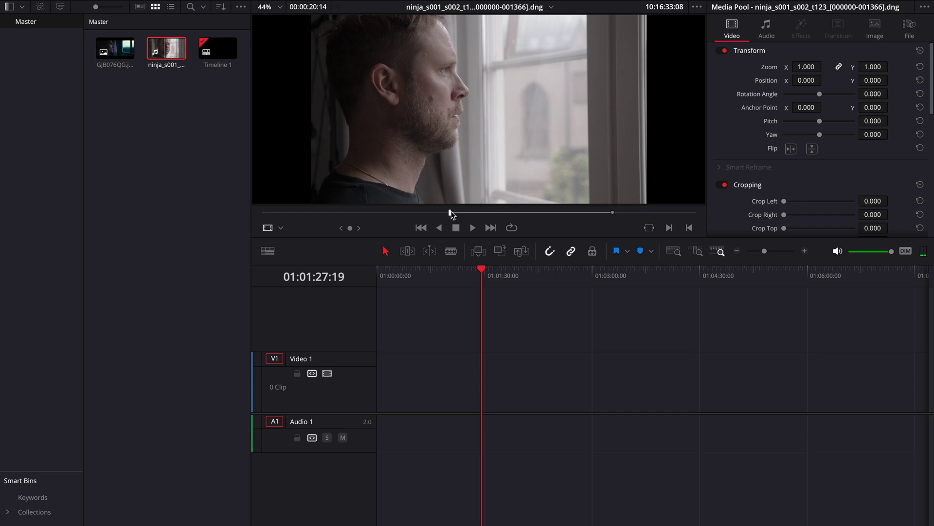
{"action": "mouse_move", "coordinate": [452, 215]}
{"action": "left_mouse_down"}
{"action": "mouse_move", "coordinate": [578, 215]}
{"action": "mouse_move", "coordinate": [451, 217]}
{"action": "left_mouse_up"}
{"action": "left_click_drag", "start_coordinate": [603, 217], "coordinate": [626, 213]}
{"action": "mouse_move", "coordinate": [508, 189]}
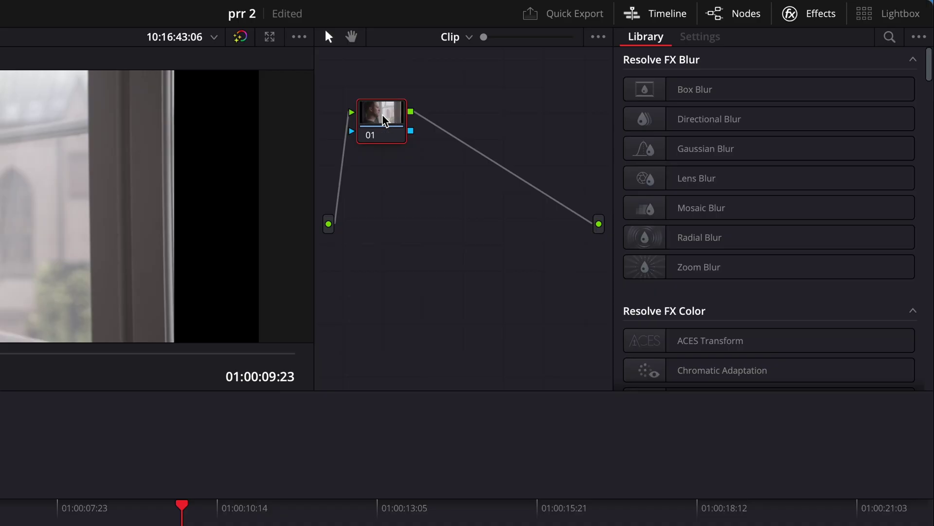
- Add serial nodes 02 and 03 after node 01, moving node 03 below the chain
{"action": "key", "text": "alt+s"}
{"action": "key", "text": "alt+s"}
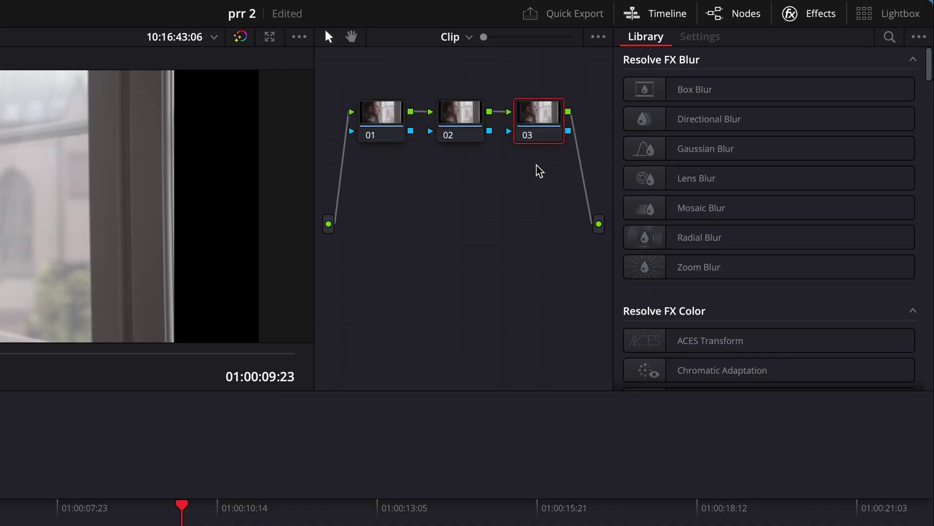
{"action": "left_click_drag", "start_coordinate": [555, 132], "coordinate": [563, 237]}
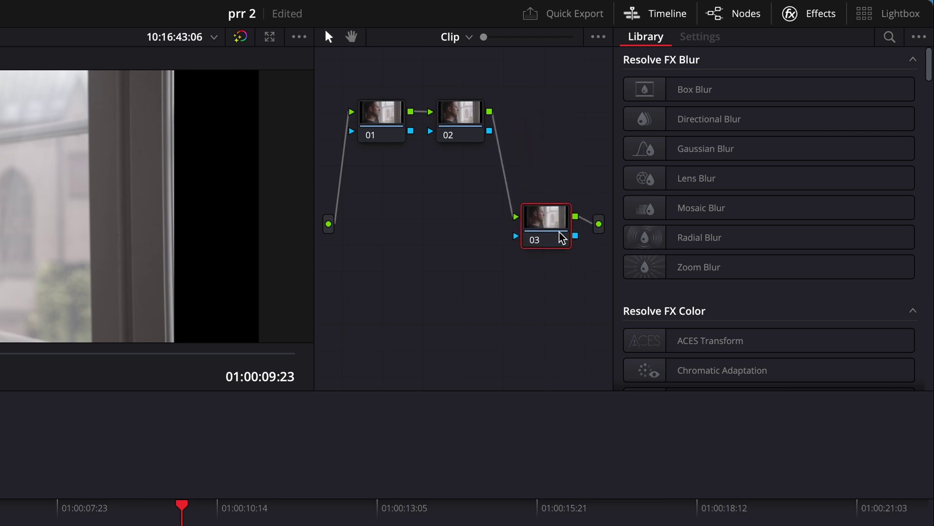
{"action": "scroll", "coordinate": [774, 265], "scroll_direction": "down", "scroll_amount": 3}
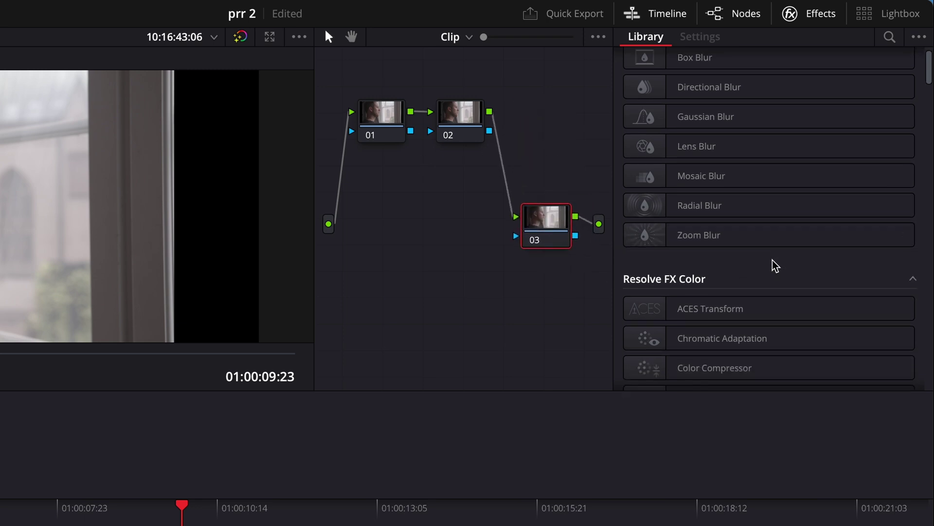
- Give node 01 a CST from BMD Wide Gamut Gen 4/5 / BMD Film to DWG / DaVinci Intermediate
{"action": "left_click_drag", "start_coordinate": [748, 375], "coordinate": [387, 129]}
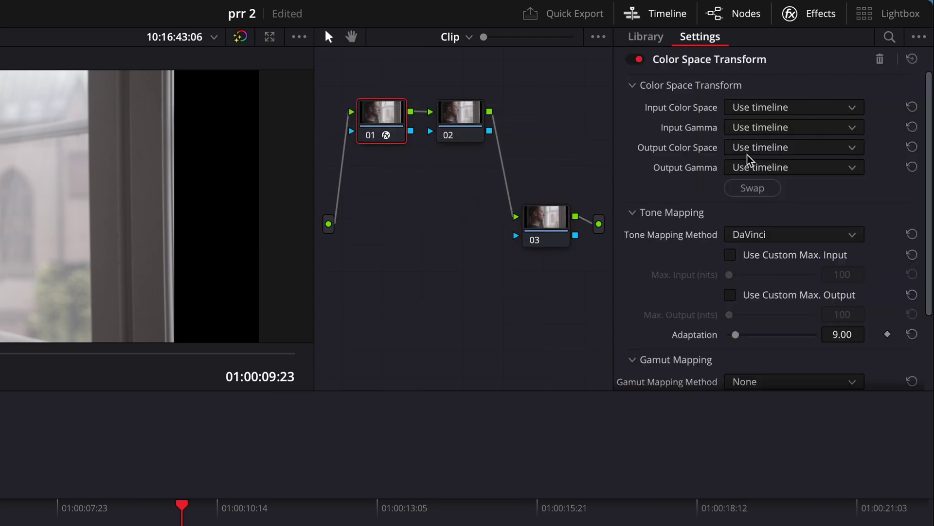
{"action": "left_click", "coordinate": [802, 109]}
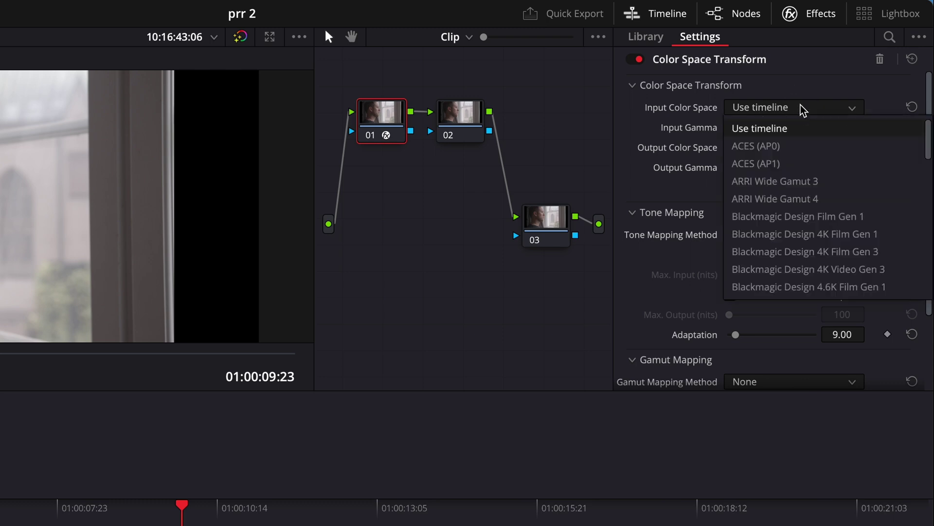
{"action": "scroll", "coordinate": [812, 175], "scroll_direction": "down", "scroll_amount": 3}
{"action": "scroll", "coordinate": [856, 233], "scroll_direction": "down", "scroll_amount": 1}
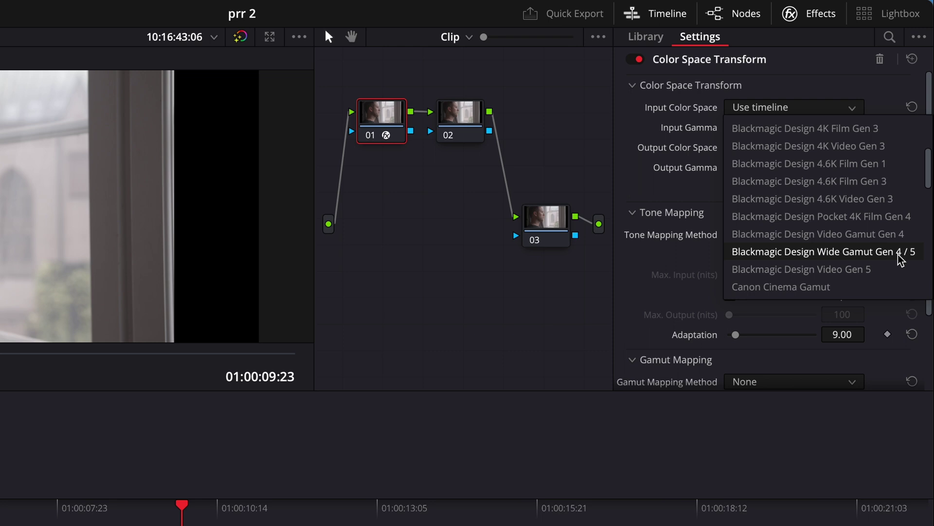
{"action": "left_click", "coordinate": [876, 253]}
{"action": "left_click", "coordinate": [758, 129]}
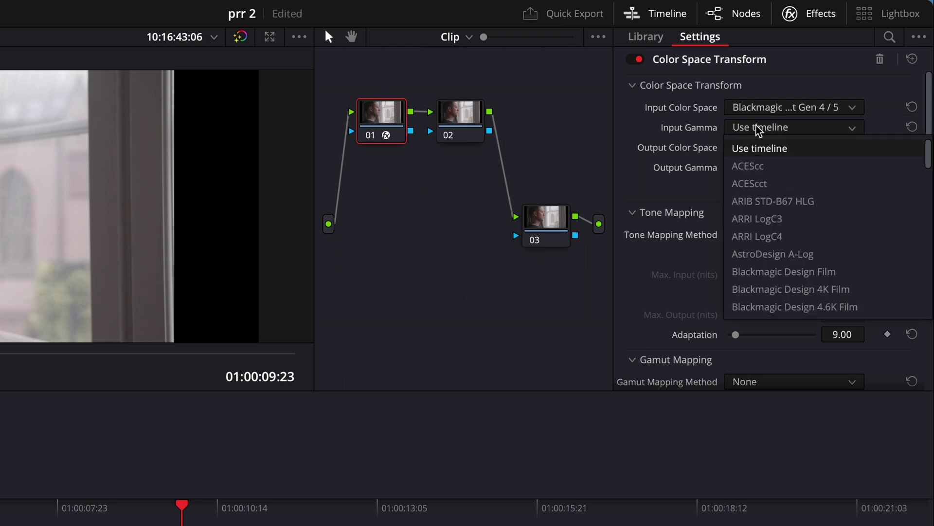
{"action": "left_click", "coordinate": [796, 273]}
{"action": "left_click", "coordinate": [754, 148]}
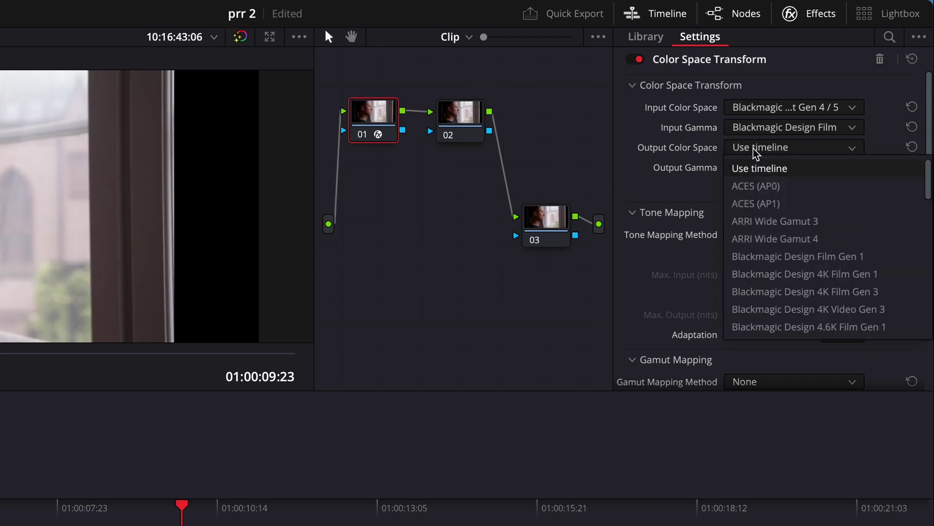
{"action": "scroll", "coordinate": [761, 183], "scroll_direction": "down", "scroll_amount": 3}
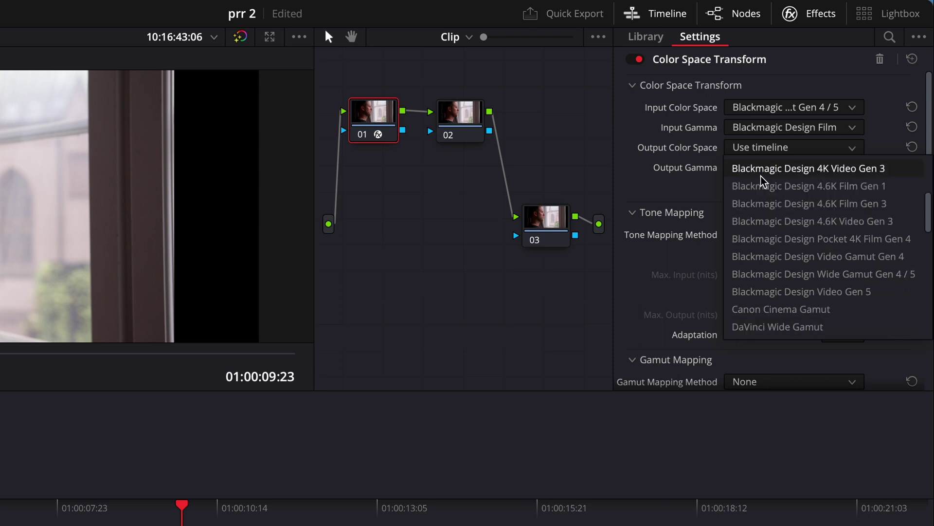
{"action": "left_click", "coordinate": [806, 327]}
{"action": "left_click", "coordinate": [762, 168]}
{"action": "scroll", "coordinate": [763, 168], "scroll_direction": "down", "scroll_amount": 5}
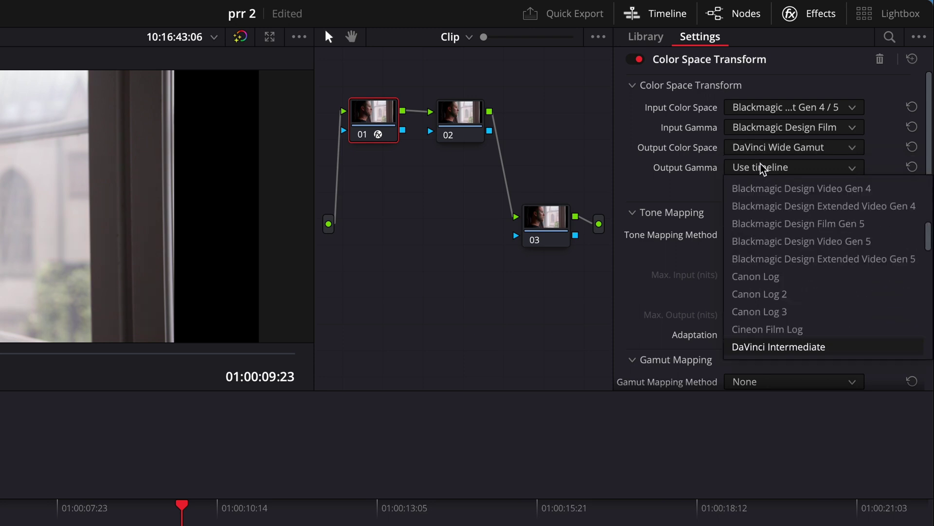
{"action": "left_click", "coordinate": [797, 347]}
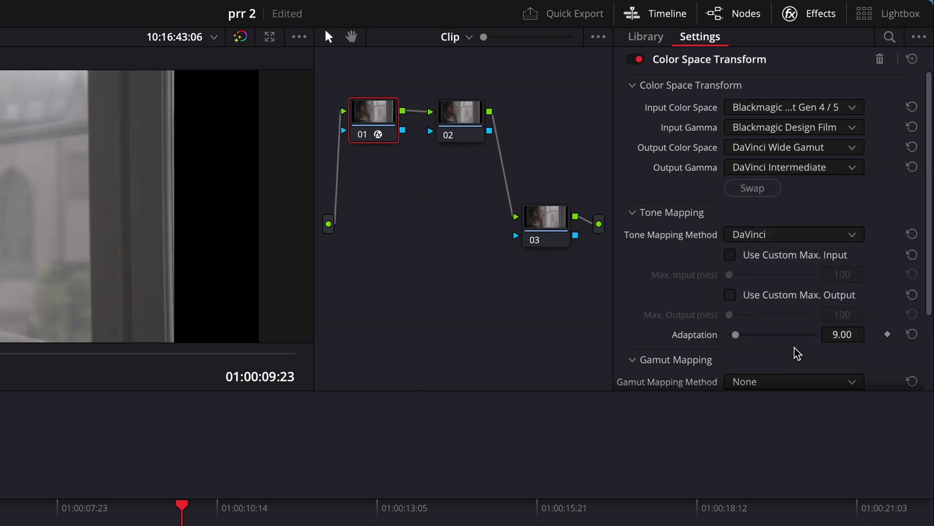
- Apply a second Color Space Transform to node 03
{"action": "left_click", "coordinate": [546, 227]}
{"action": "left_click_drag", "start_coordinate": [547, 226], "coordinate": [538, 224]}
{"action": "left_click", "coordinate": [748, 373]}
{"action": "left_click_drag", "start_coordinate": [748, 372], "coordinate": [542, 221]}
{"action": "left_click", "coordinate": [762, 108]}
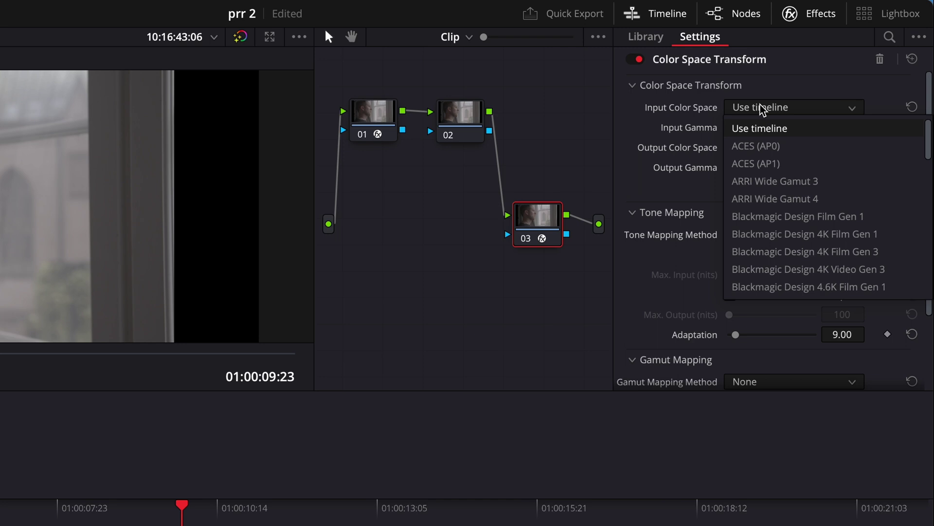
- Set node 03's CST from DaVinci Wide Gamut/Intermediate to Rec.709 Gamma 2.4, then bypass to compare
{"action": "scroll", "coordinate": [802, 272], "scroll_direction": "down", "scroll_amount": 5}
{"action": "left_click", "coordinate": [803, 288]}
{"action": "left_click", "coordinate": [775, 138]}
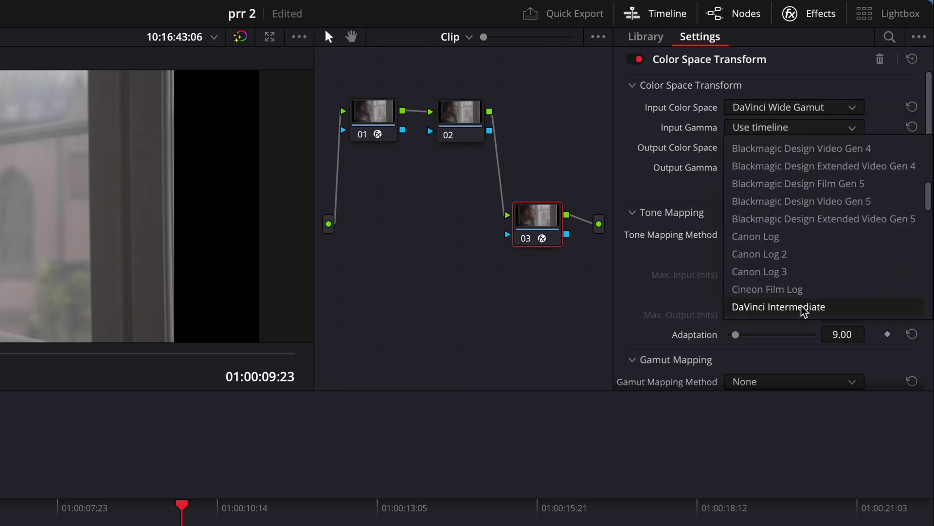
{"action": "left_click", "coordinate": [804, 311]}
{"action": "left_click", "coordinate": [768, 147]}
{"action": "scroll", "coordinate": [766, 325], "scroll_direction": "down", "scroll_amount": 5}
{"action": "left_click", "coordinate": [768, 326]}
{"action": "left_click", "coordinate": [784, 169]}
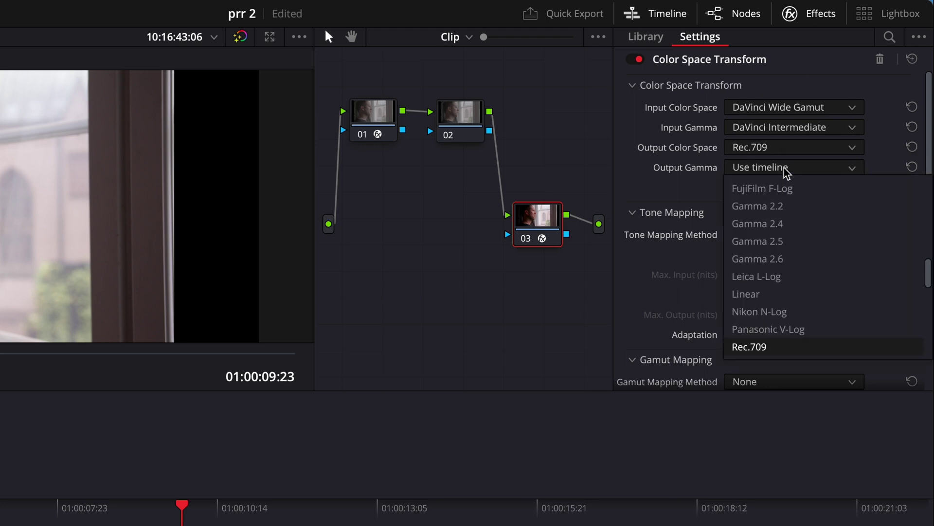
{"action": "left_click", "coordinate": [787, 222]}
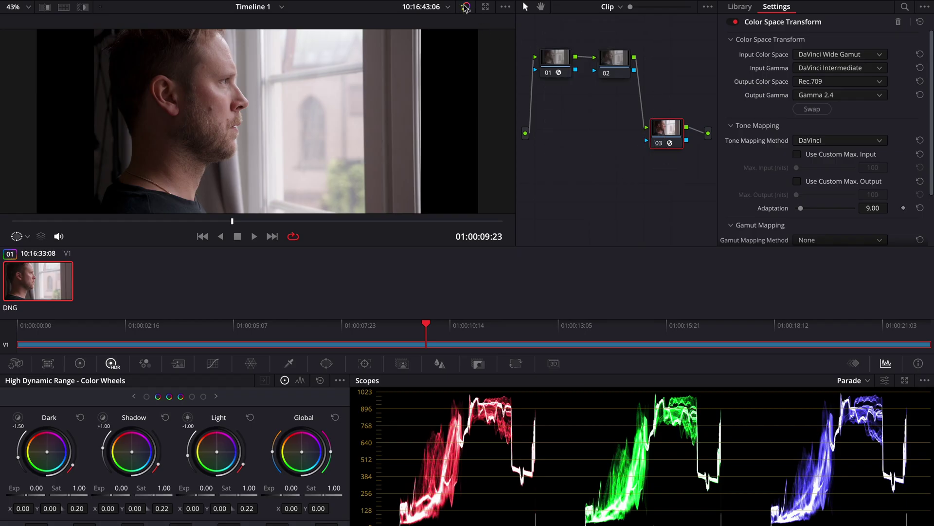
{"action": "left_click", "coordinate": [466, 7]}
- Re-enable the grade and change node 03's output gamma to Cineon Film Log
{"action": "left_click", "coordinate": [466, 8]}
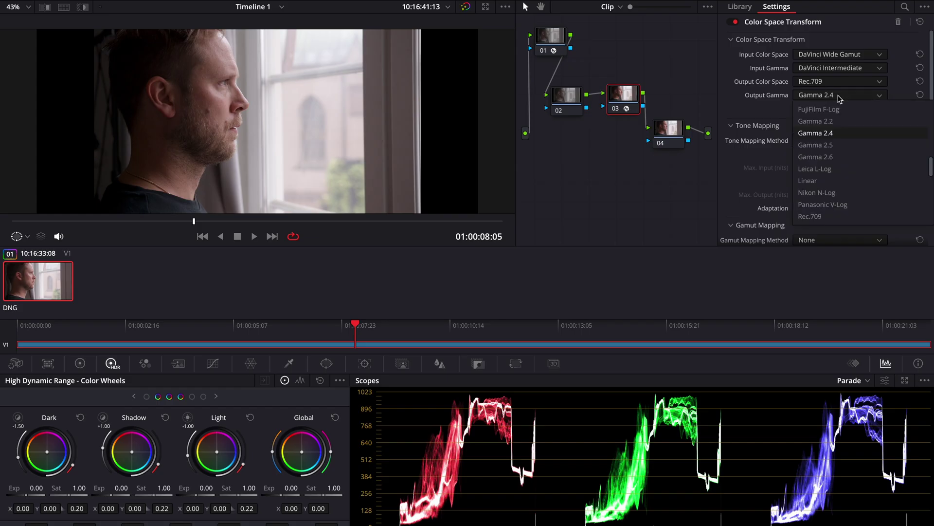
{"action": "scroll", "coordinate": [839, 99], "scroll_direction": "up", "scroll_amount": 3}
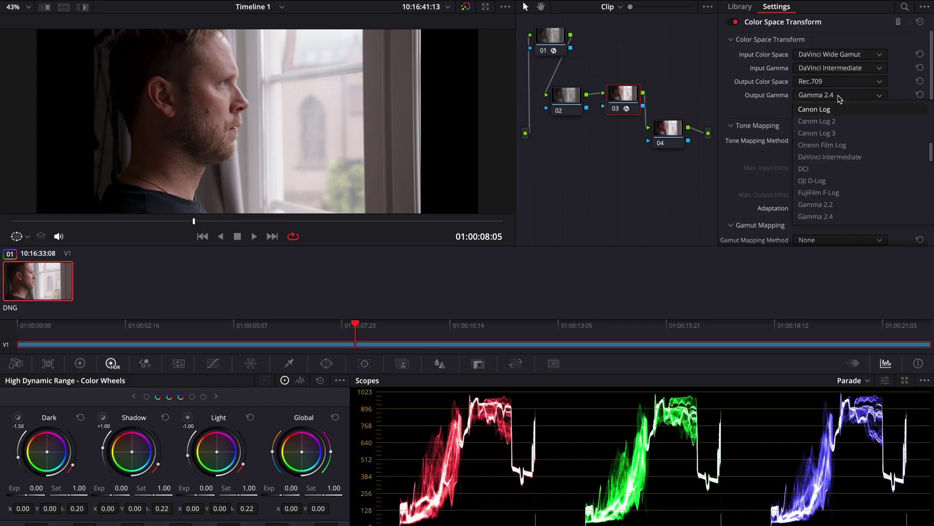
{"action": "left_click", "coordinate": [833, 146]}
- Apply the Rec709 Kodak 2383 D65 film-look LUT to node 04
{"action": "left_click", "coordinate": [676, 145]}
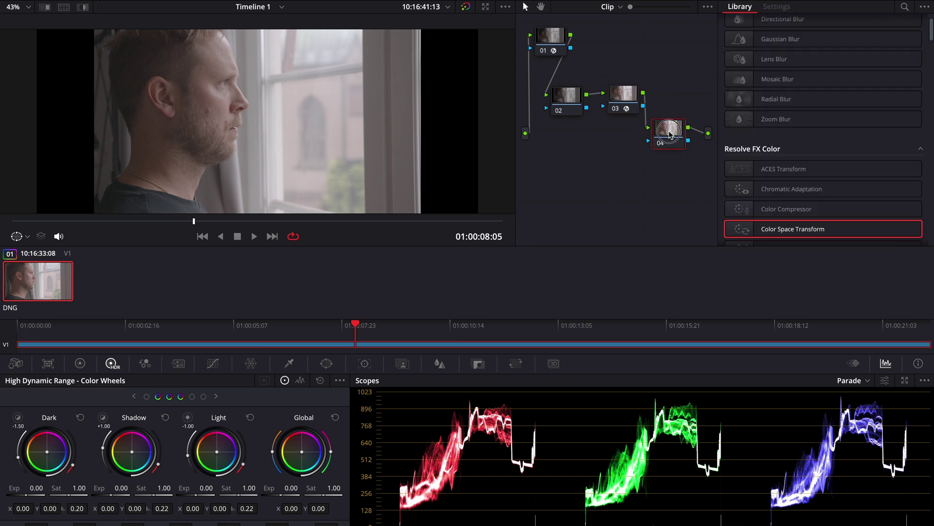
{"action": "right_click", "coordinate": [670, 132]}
{"action": "mouse_move", "coordinate": [704, 251]}
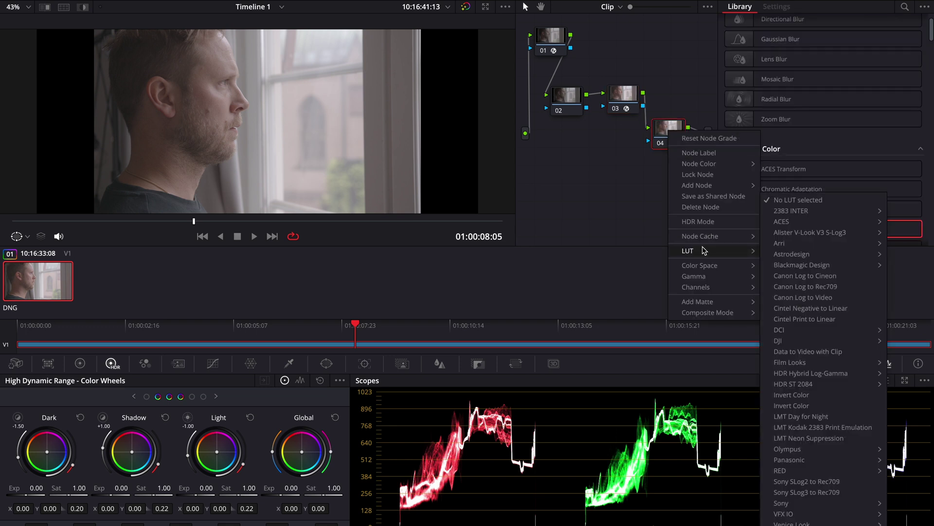
{"action": "mouse_move", "coordinate": [809, 365]}
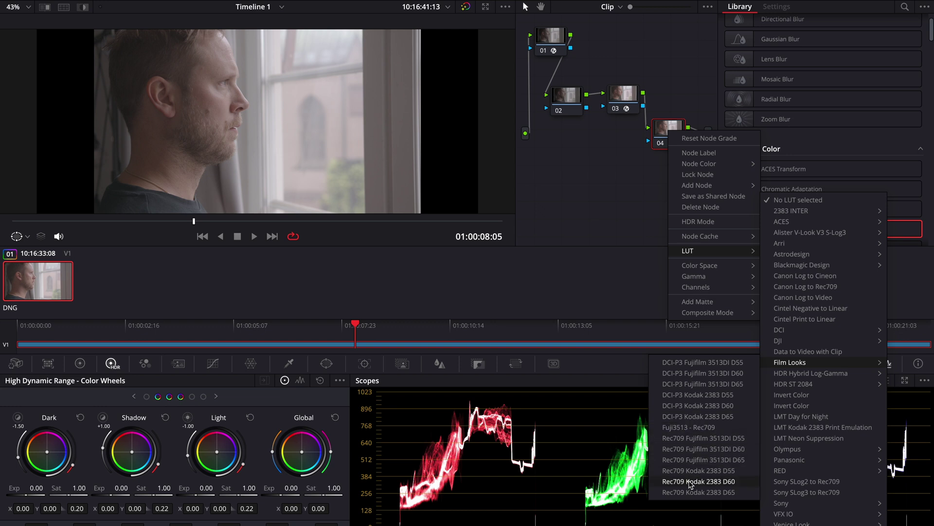
{"action": "left_click", "coordinate": [715, 493]}
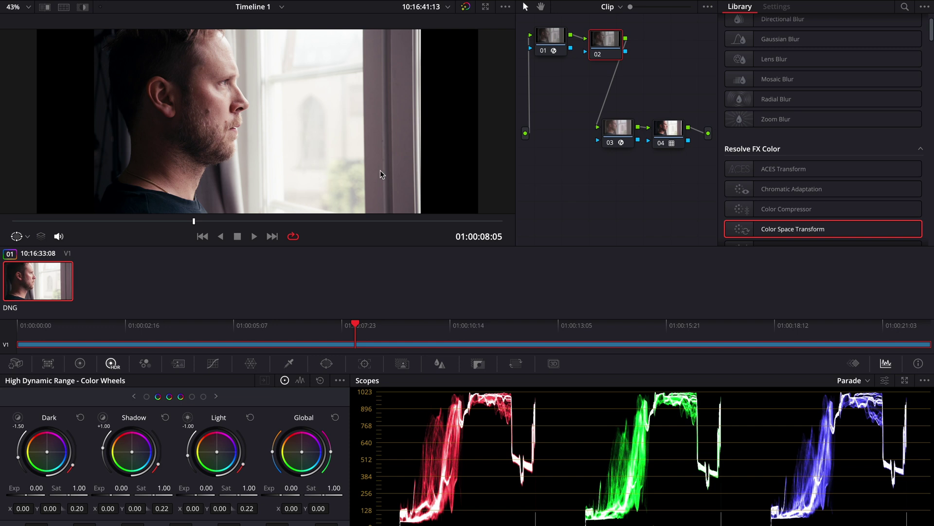
- Delete LUT node 04 and set node 03's output gamma to Gamma 2.4
{"action": "left_click", "coordinate": [670, 135]}
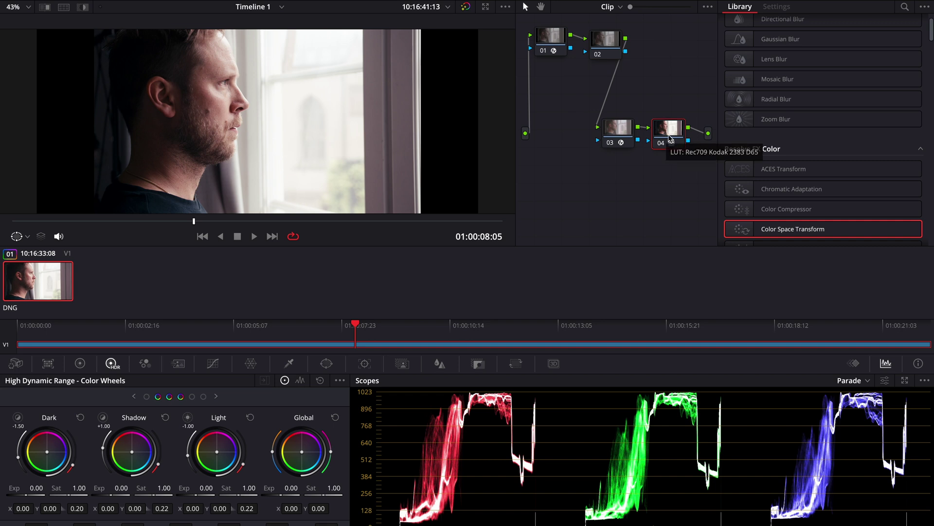
{"action": "key", "text": "Delete"}
{"action": "left_click", "coordinate": [680, 132]}
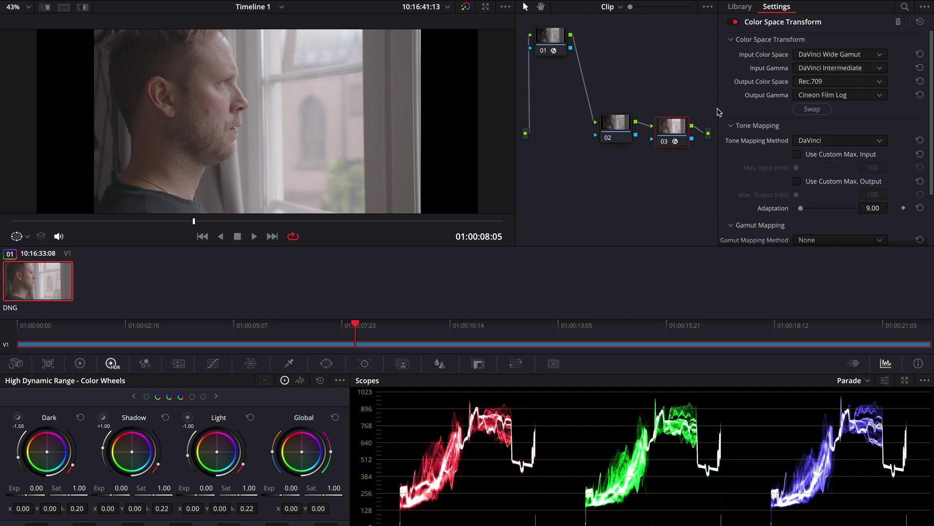
{"action": "left_click", "coordinate": [839, 95]}
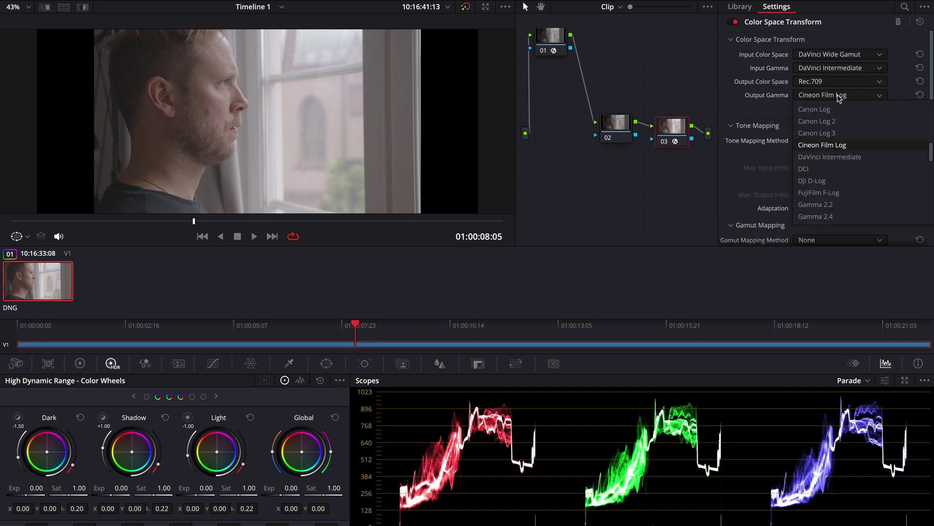
{"action": "scroll", "coordinate": [839, 98], "scroll_direction": "down", "scroll_amount": 3}
{"action": "left_click", "coordinate": [840, 133]}
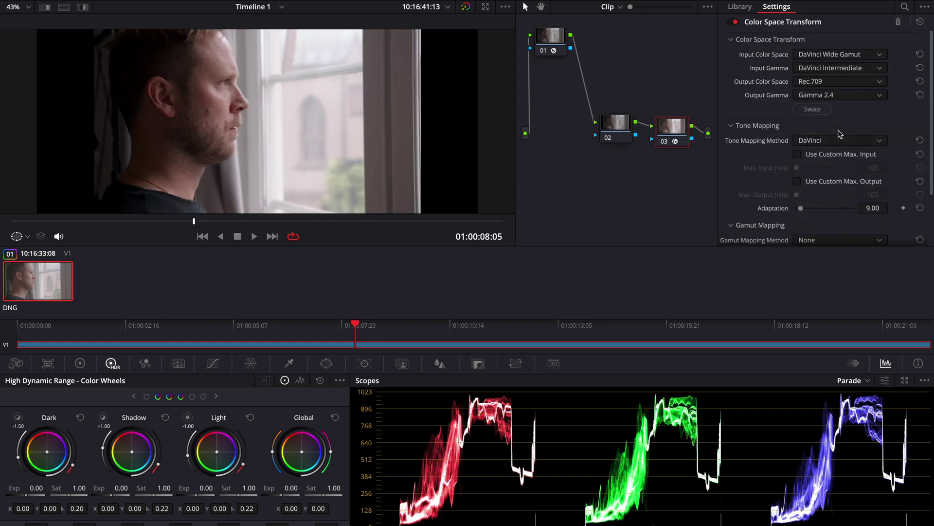
- Apply the DWG 2383 D65 LUT from 2383 INTER > DWG to node 02
{"action": "left_click", "coordinate": [615, 127]}
{"action": "right_click", "coordinate": [614, 127]}
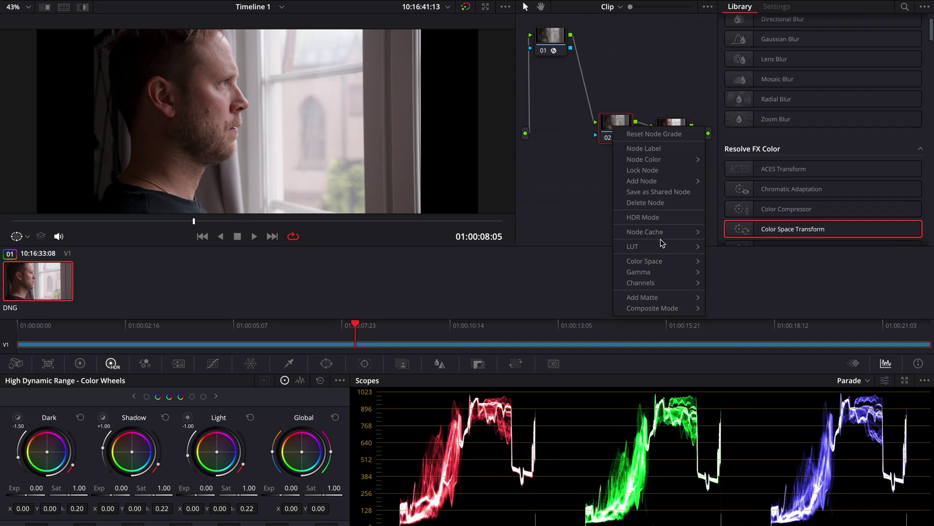
{"action": "mouse_move", "coordinate": [662, 247]}
{"action": "mouse_move", "coordinate": [731, 216]}
{"action": "mouse_move", "coordinate": [860, 236]}
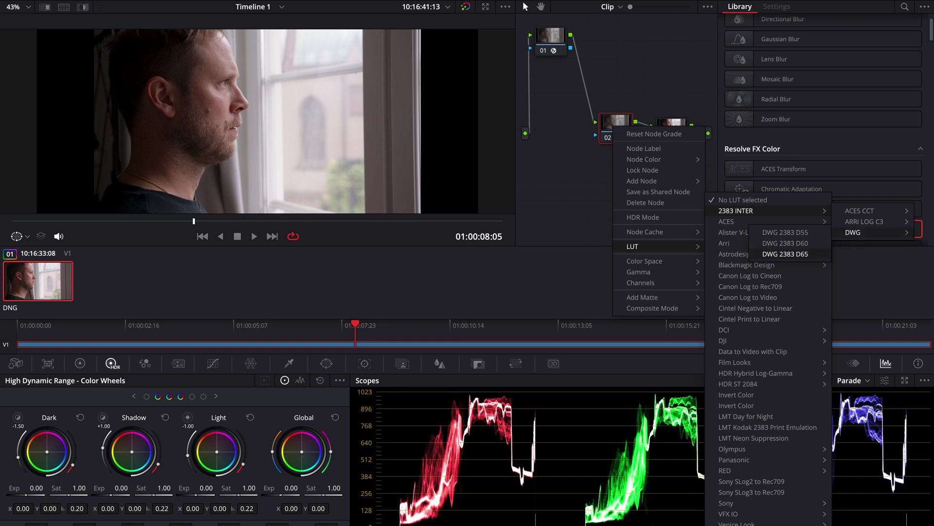
{"action": "left_click", "coordinate": [799, 254]}
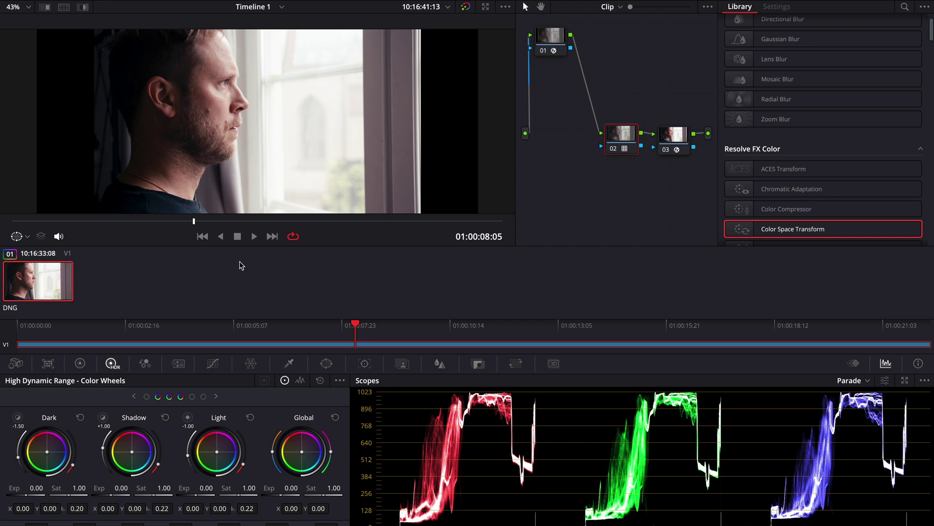
- Switch the CinemaDNG clip's Camera Raw Decode Using from Project to Clip
{"action": "left_click", "coordinate": [16, 363]}
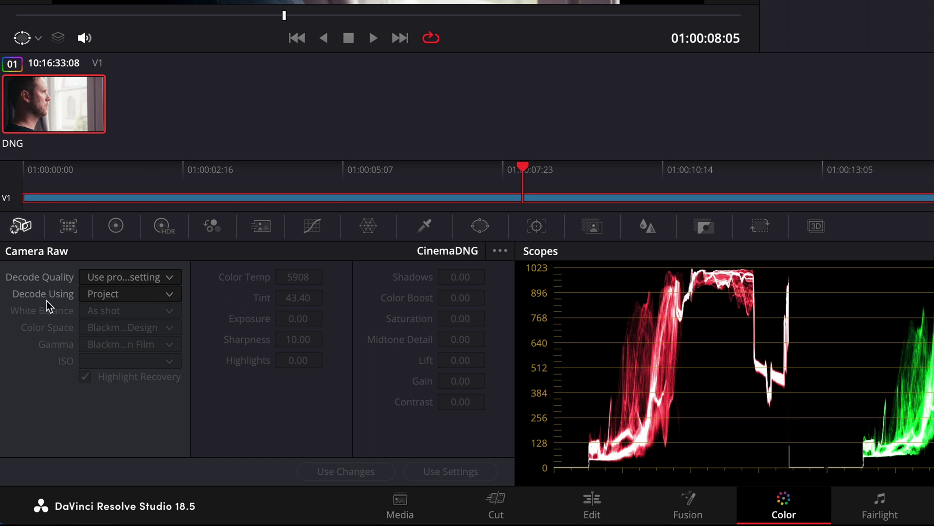
{"action": "left_click", "coordinate": [115, 297]}
{"action": "left_click", "coordinate": [103, 370]}
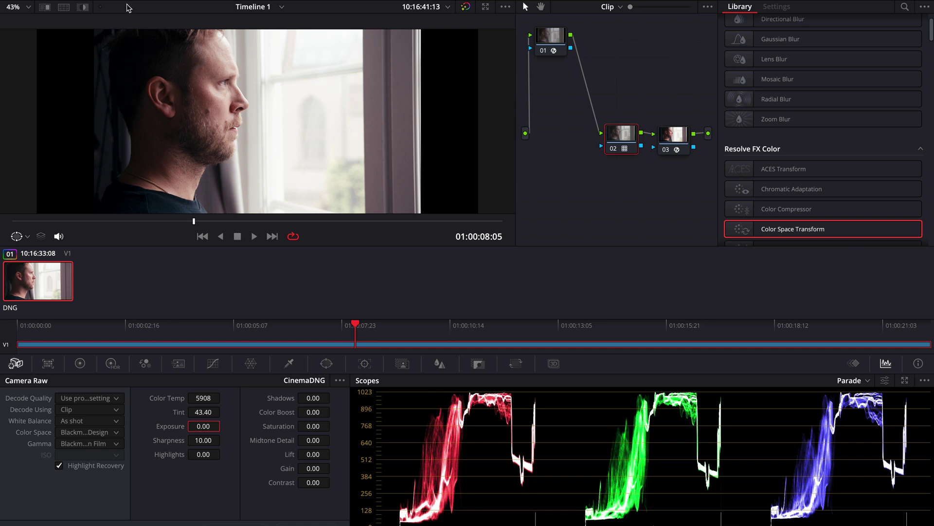
- Show the reference still in a wipe and lower raw exposure while comparing across the face
{"action": "key", "text": "ctrl+alt+g"}
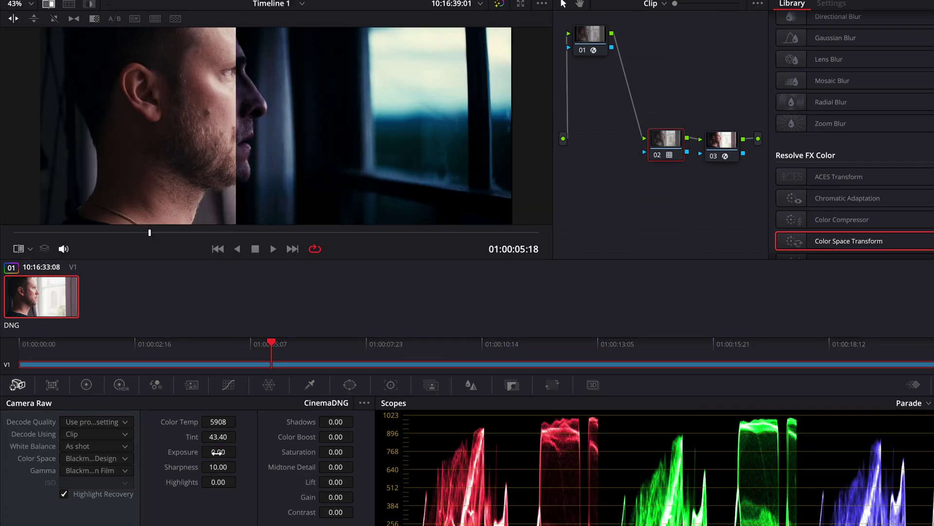
{"action": "left_click_drag", "start_coordinate": [218, 452], "coordinate": [118, 459]}
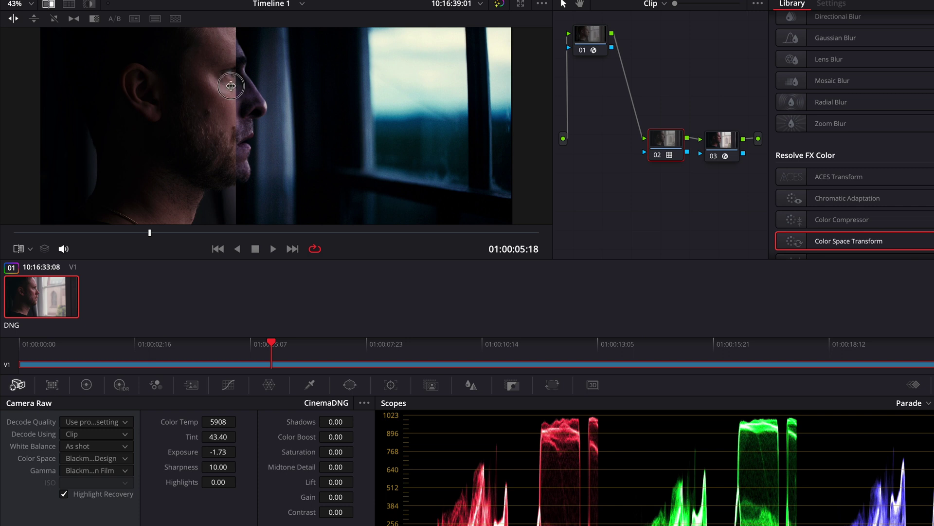
{"action": "left_click_drag", "start_coordinate": [198, 90], "coordinate": [227, 120]}
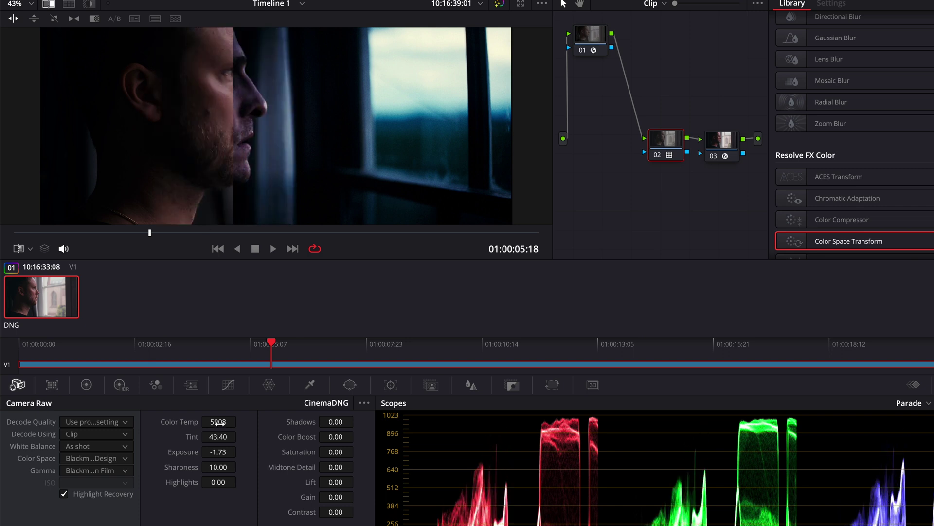
- Set color temp 4518, tint 53.70, saturation 31.50, highlights 37.50, exposure -2.42, and turn off the wipe
{"action": "left_click_drag", "start_coordinate": [219, 423], "coordinate": [360, 431]}
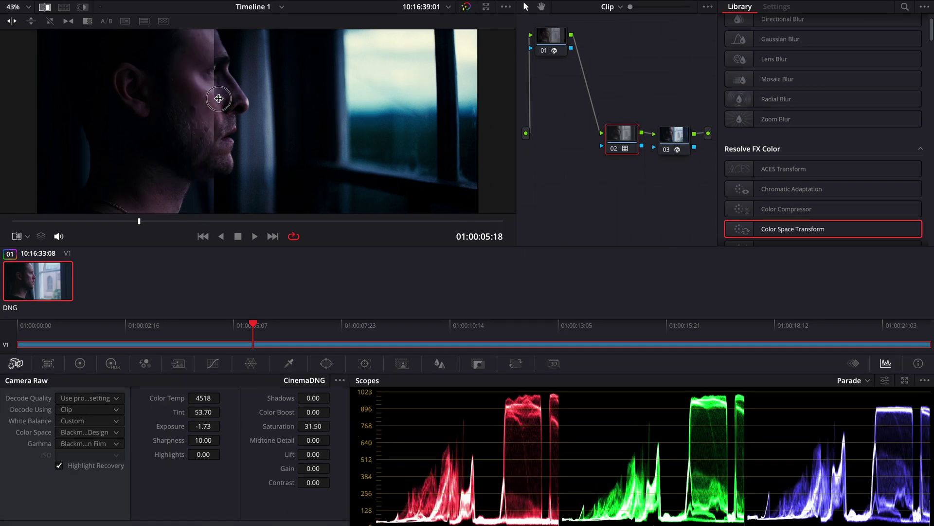
{"action": "left_click_drag", "start_coordinate": [202, 457], "coordinate": [242, 459]}
{"action": "left_click_drag", "start_coordinate": [205, 426], "coordinate": [175, 428]}
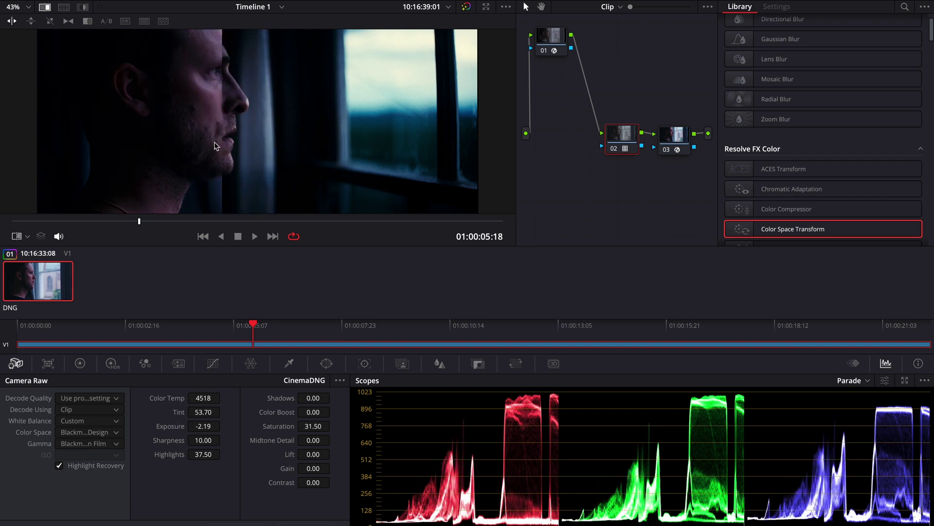
{"action": "left_click", "coordinate": [46, 11]}
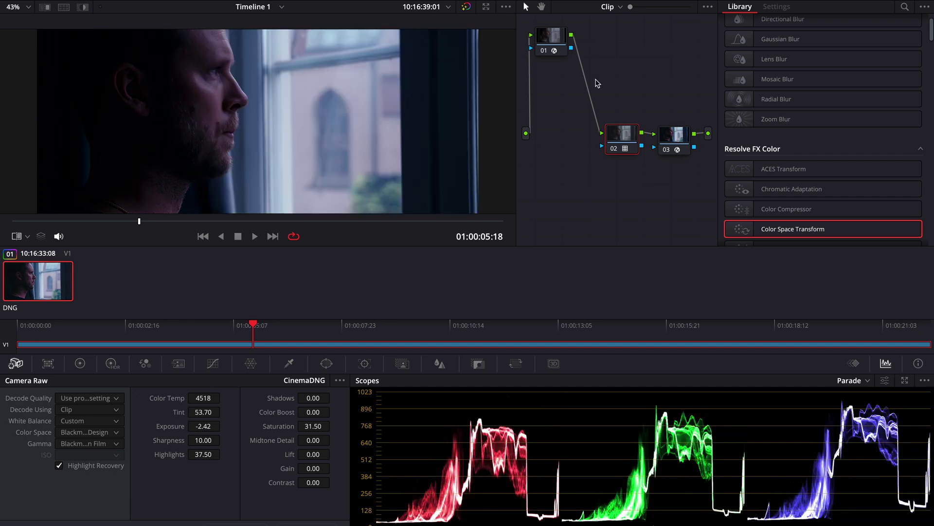
{"action": "left_click", "coordinate": [551, 41]}
- Add serial node 02 after node 01 and node 03 just before the LUT node
{"action": "key", "text": "alt+s"}
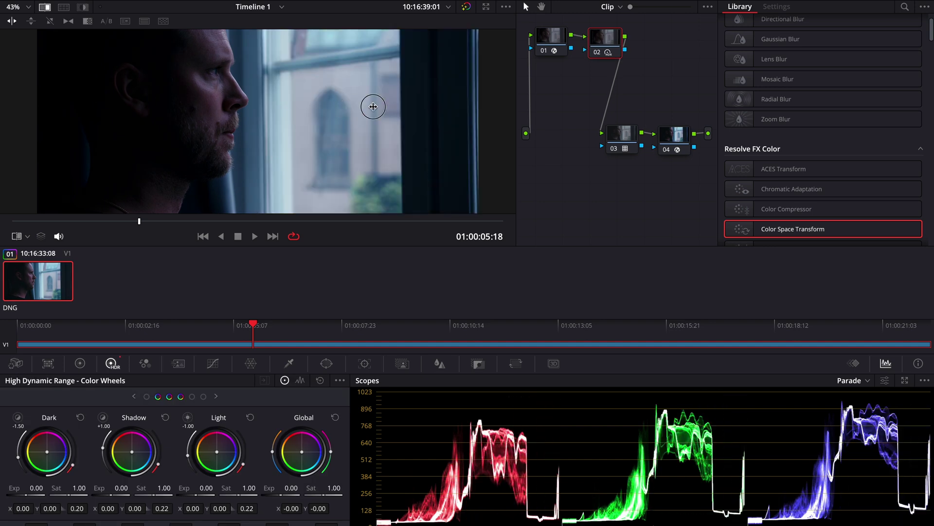
{"action": "scroll", "coordinate": [286, 113], "scroll_direction": "up", "scroll_amount": 6}
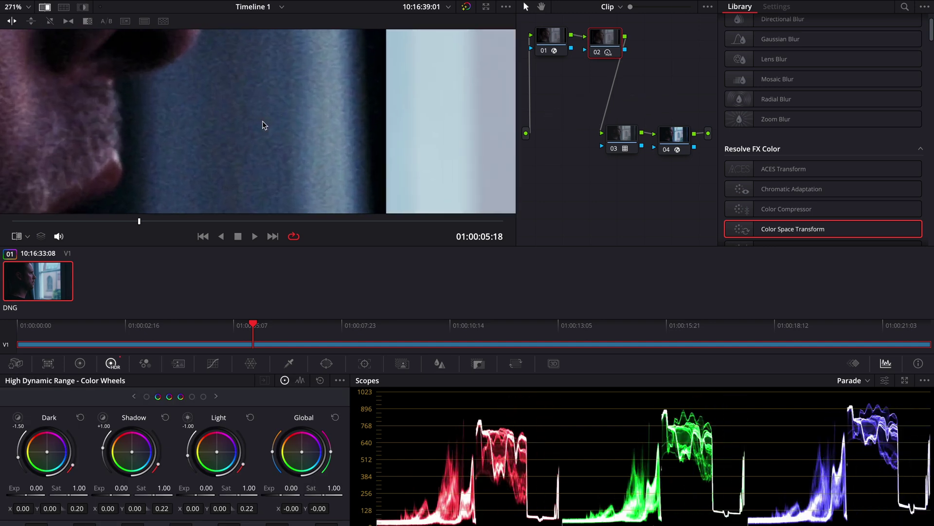
{"action": "scroll", "coordinate": [263, 126], "scroll_direction": "down", "scroll_amount": 2}
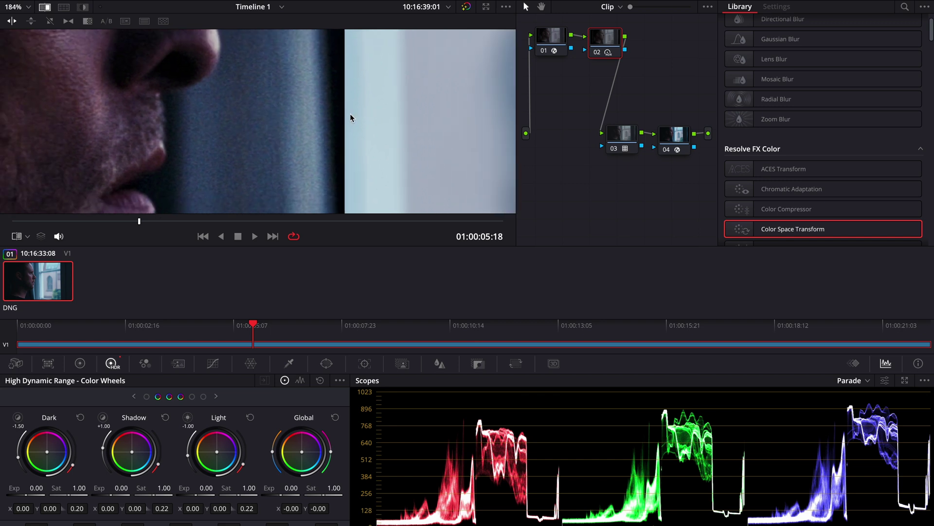
{"action": "left_click_drag", "start_coordinate": [349, 118], "coordinate": [285, 130]}
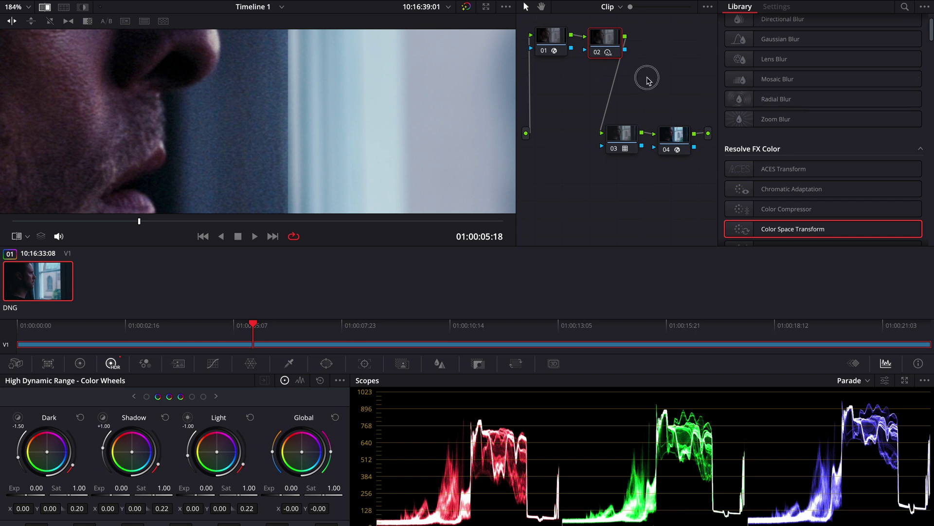
{"action": "key", "text": "alt+s"}
{"action": "left_click_drag", "start_coordinate": [545, 133], "coordinate": [558, 134]}
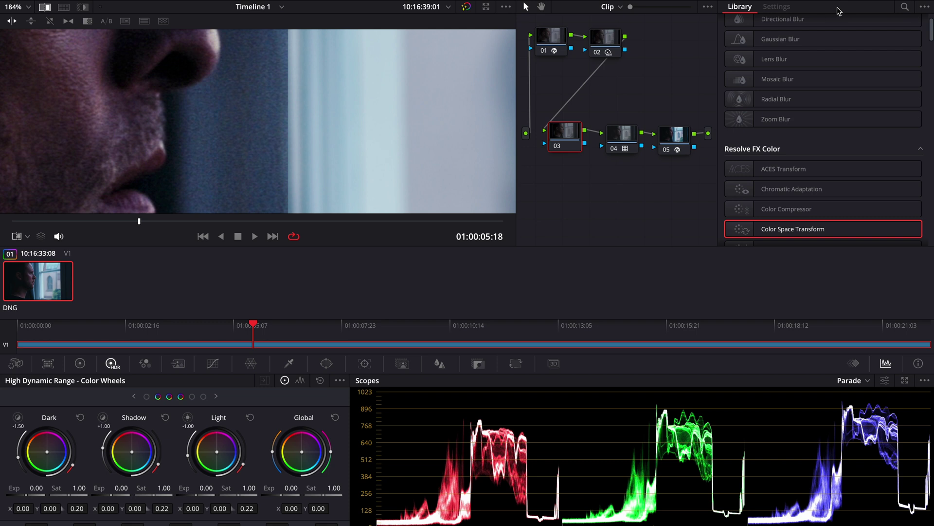
- Apply the Film Grain OpenFX to node 03 with the 35mm 400T preset
{"action": "left_click", "coordinate": [903, 7]}
{"action": "type", "text": "grain"}
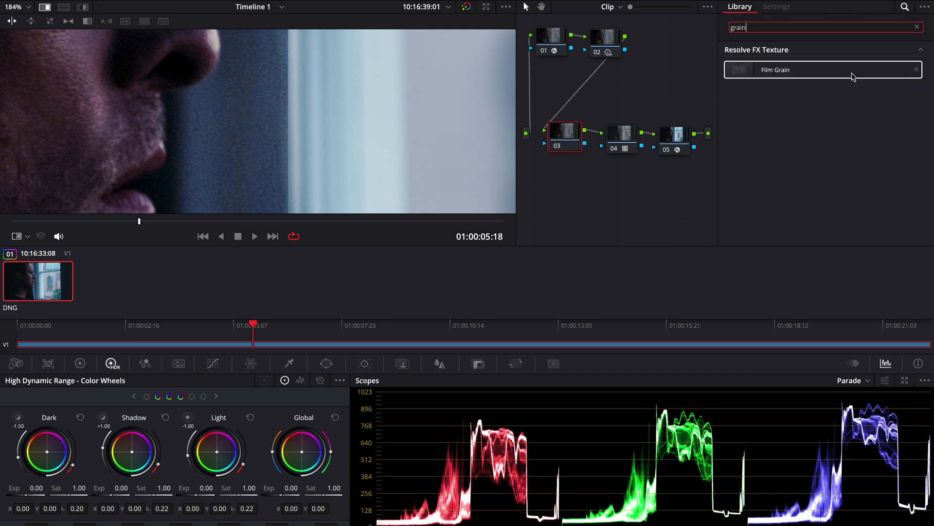
{"action": "left_click_drag", "start_coordinate": [851, 77], "coordinate": [570, 140]}
{"action": "left_click", "coordinate": [815, 68]}
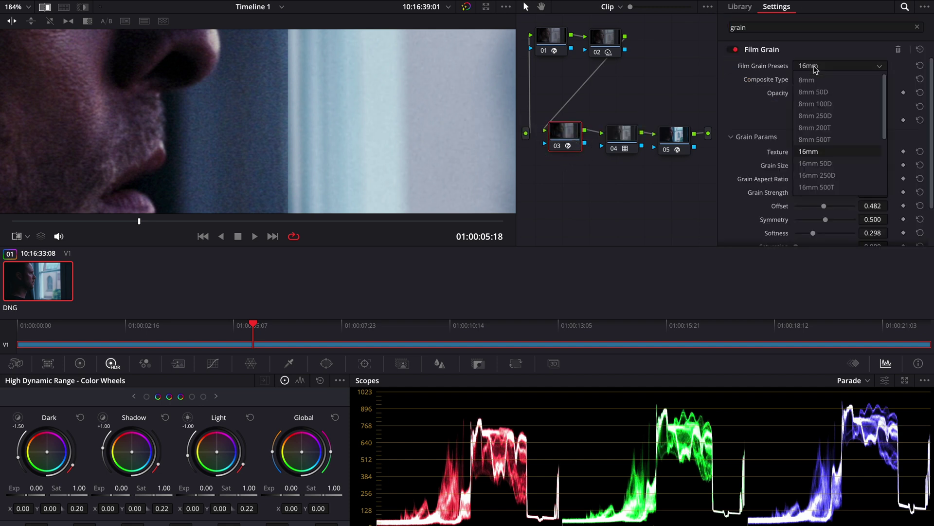
{"action": "scroll", "coordinate": [834, 146], "scroll_direction": "down", "scroll_amount": 3}
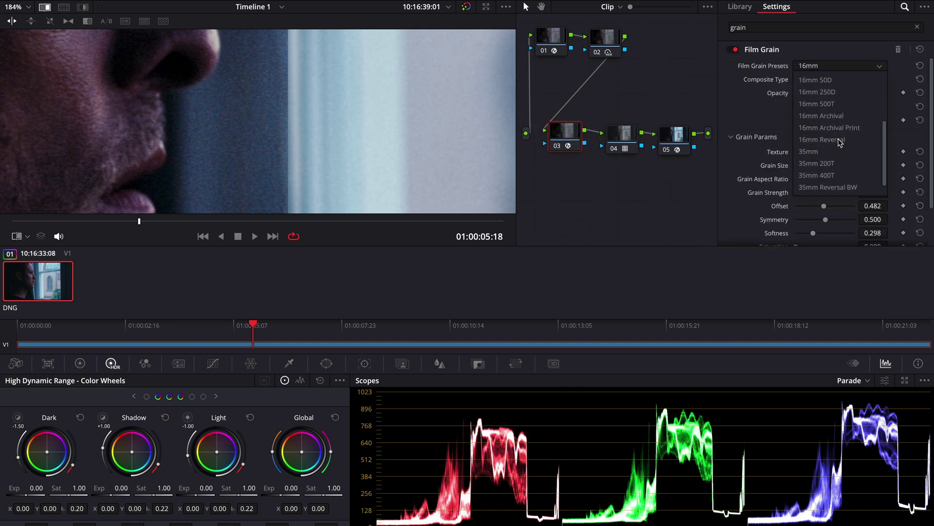
{"action": "left_click", "coordinate": [818, 176]}
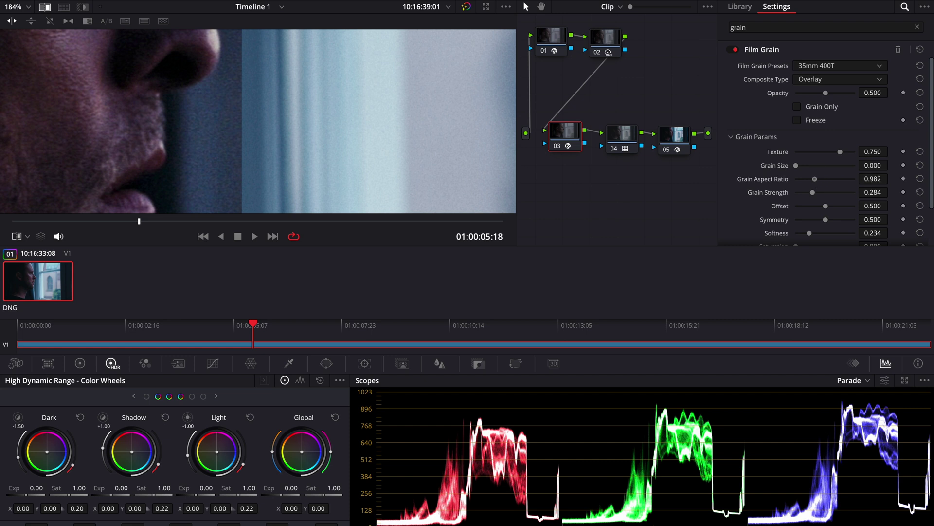
- Set grain aspect ratio to 2.000, saturation to 0.927 and softness to 0.285
{"action": "left_click_drag", "start_coordinate": [816, 181], "coordinate": [930, 181]}
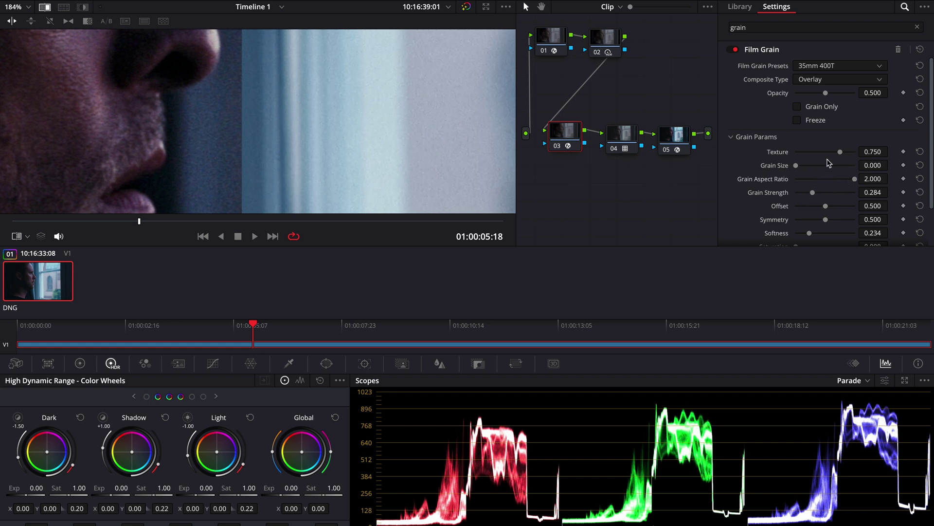
{"action": "scroll", "coordinate": [825, 168], "scroll_direction": "down", "scroll_amount": 1}
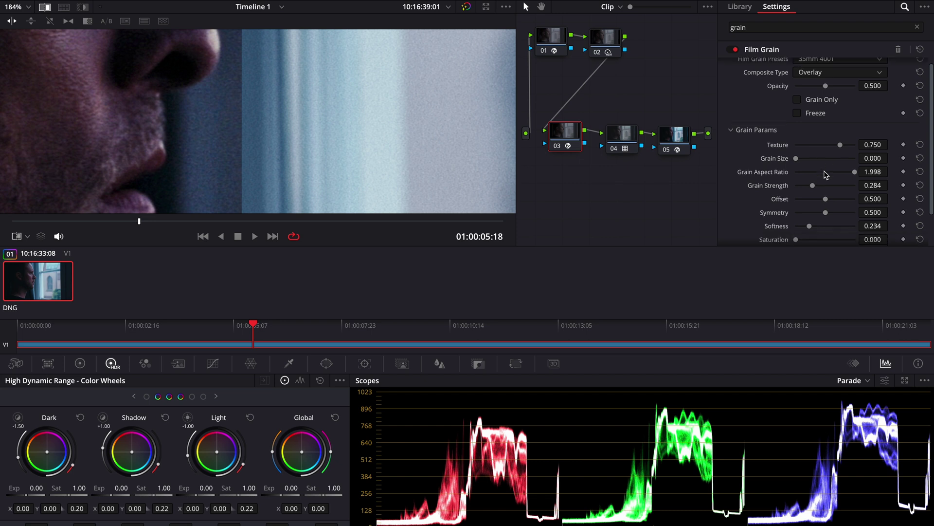
{"action": "scroll", "coordinate": [822, 184], "scroll_direction": "down", "scroll_amount": 2}
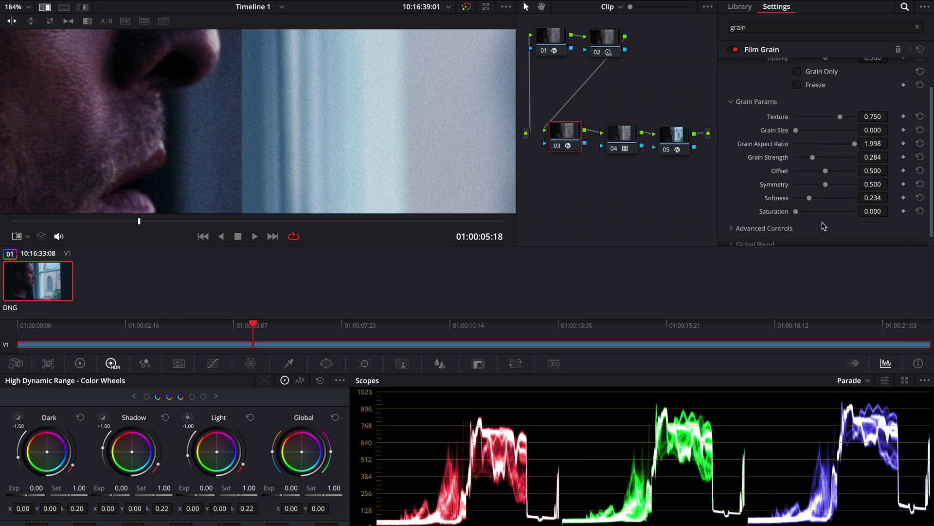
{"action": "left_click_drag", "start_coordinate": [796, 212], "coordinate": [851, 221]}
{"action": "left_click_drag", "start_coordinate": [812, 196], "coordinate": [813, 200]}
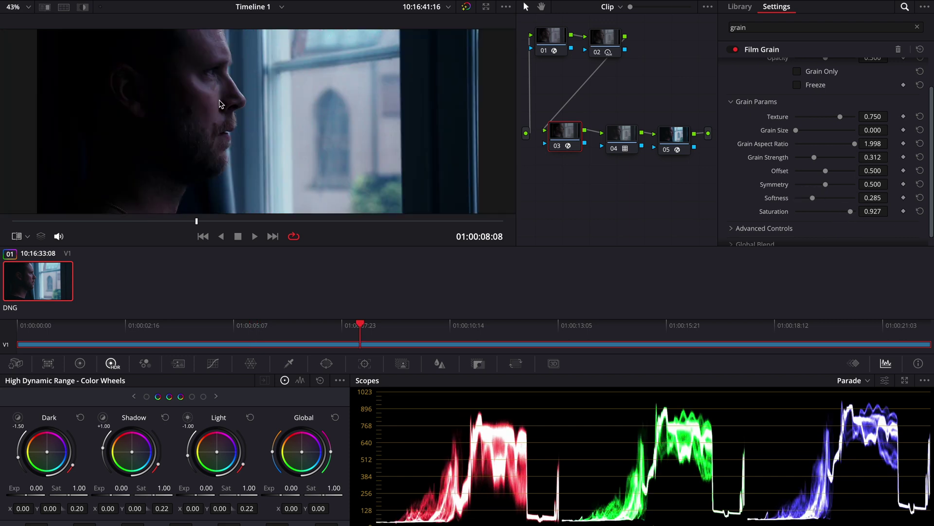